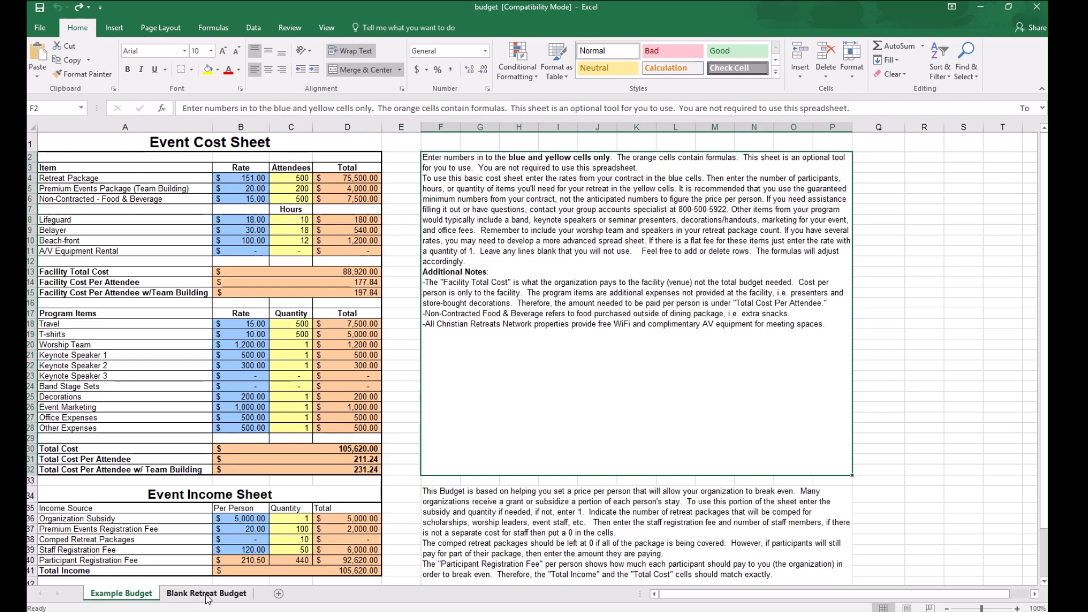
Step: Open the Blank Retreat Budget sheet and examine its instructions and the Retreat Package rate, attendees and total cells
click(207, 594)
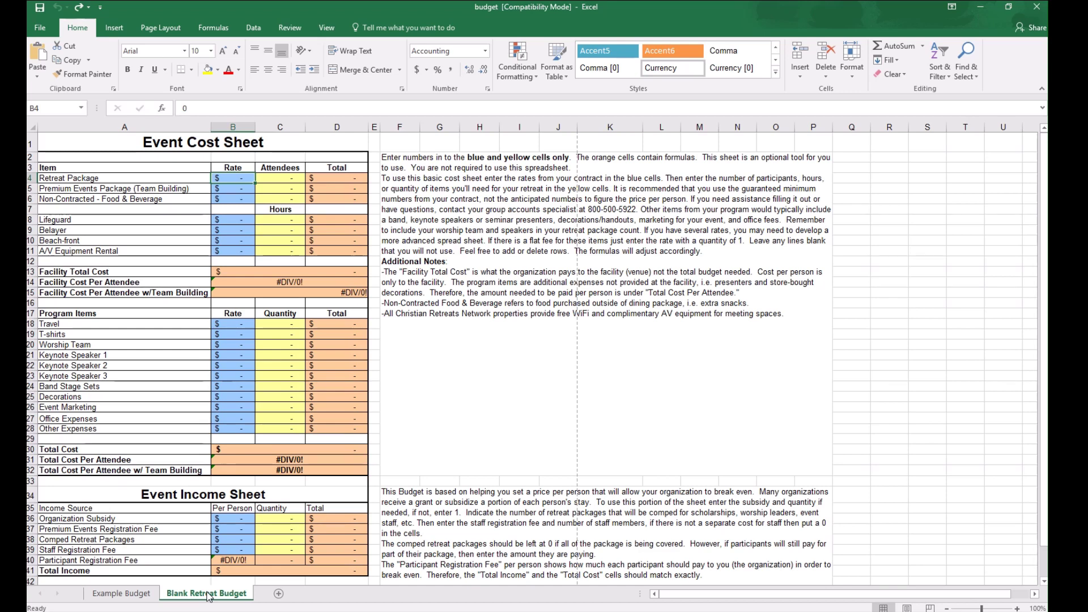
click(523, 412)
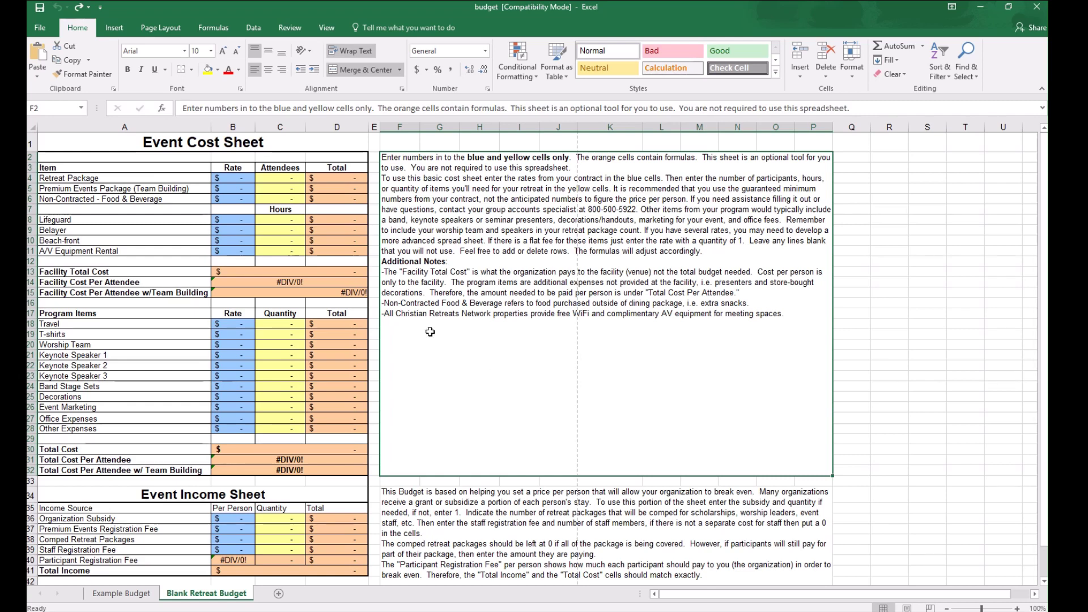
click(235, 180)
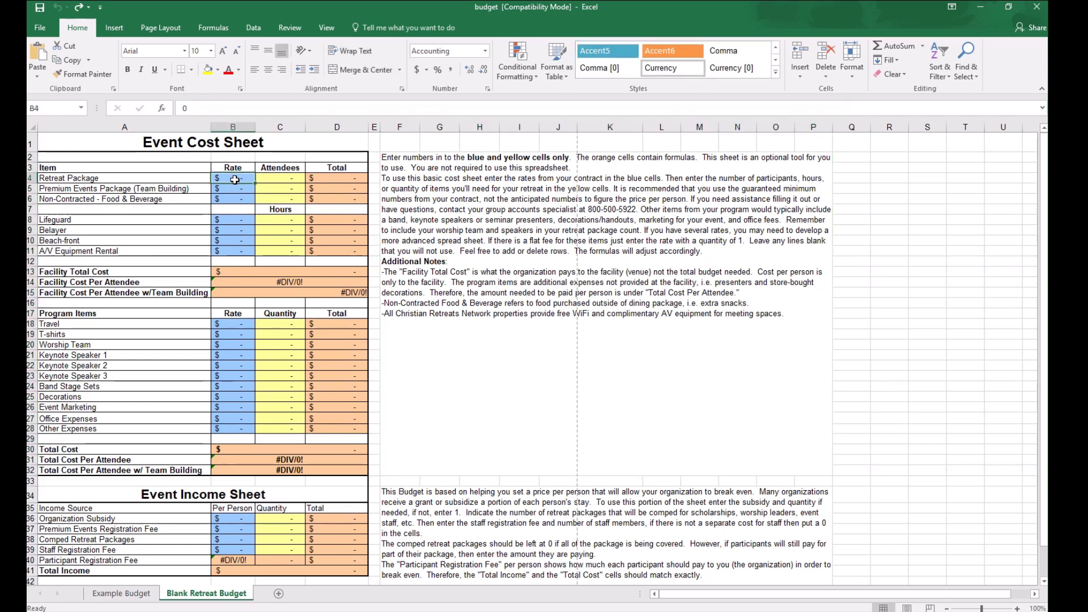
click(294, 178)
click(329, 179)
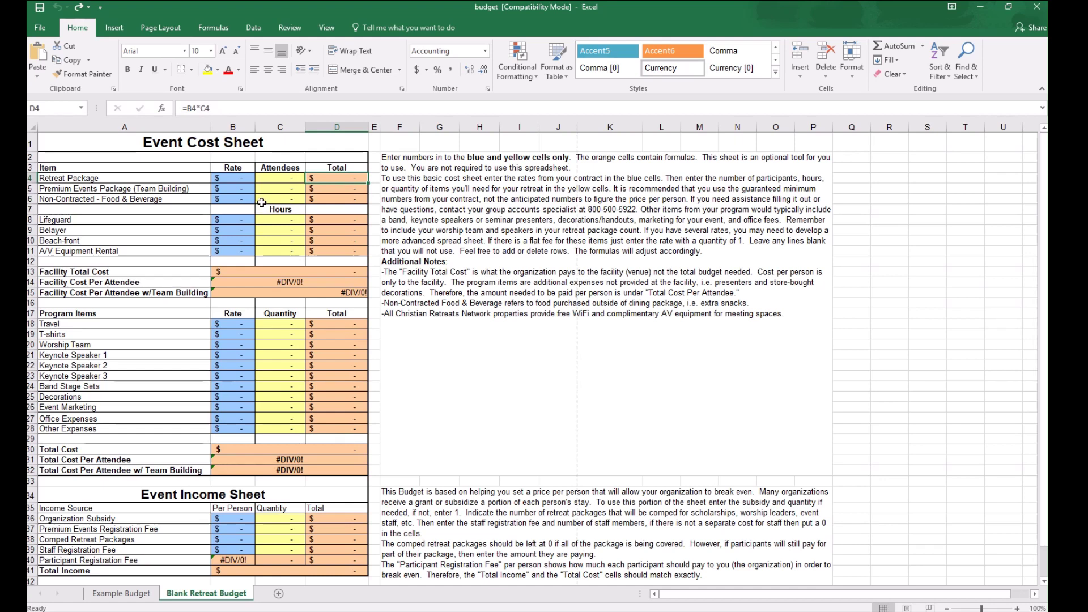
drag(249, 184, 249, 182)
click(280, 182)
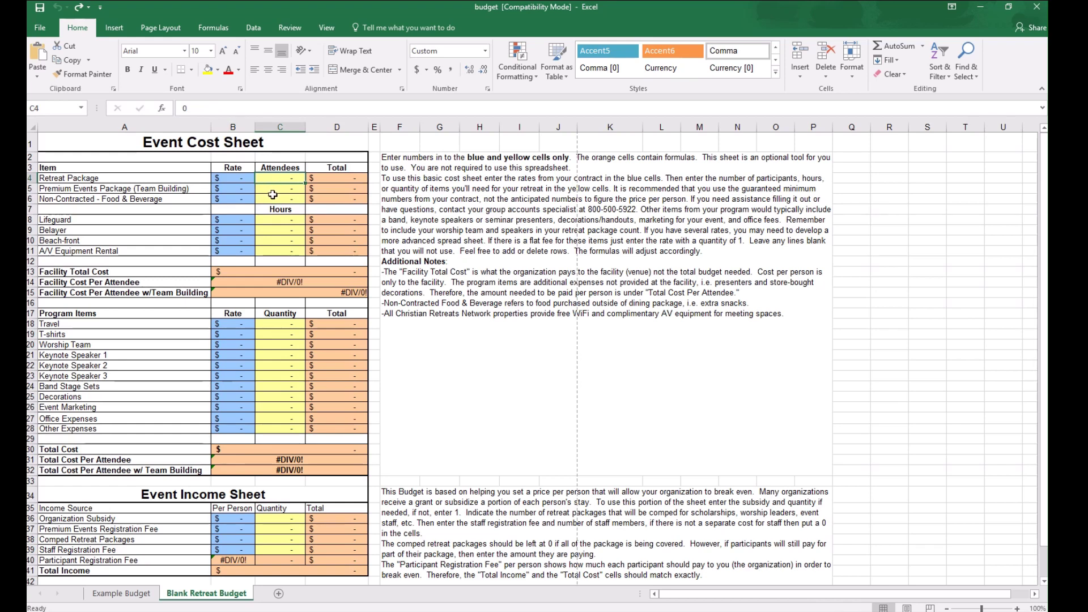
Step: Fill in the Retreat Package row with a rate of 150 and 200 attendees
click(238, 177)
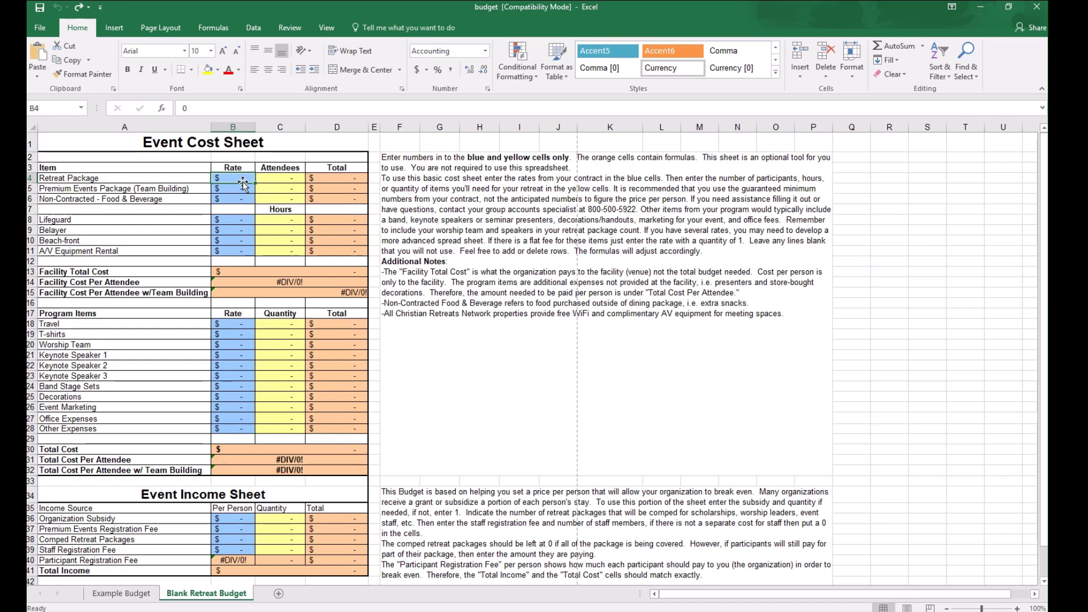
text(150)
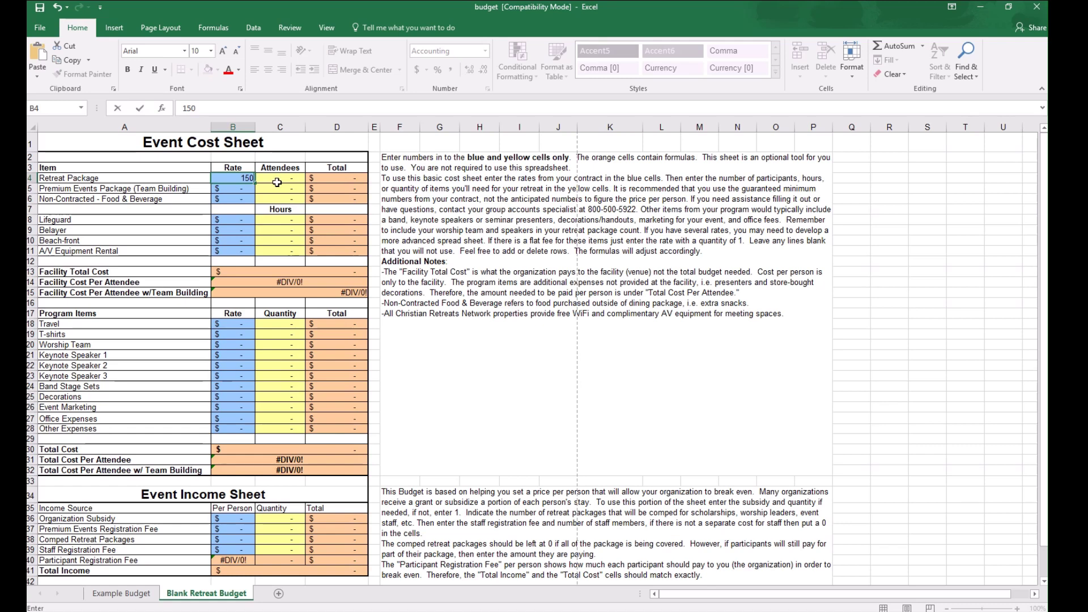
click(294, 179)
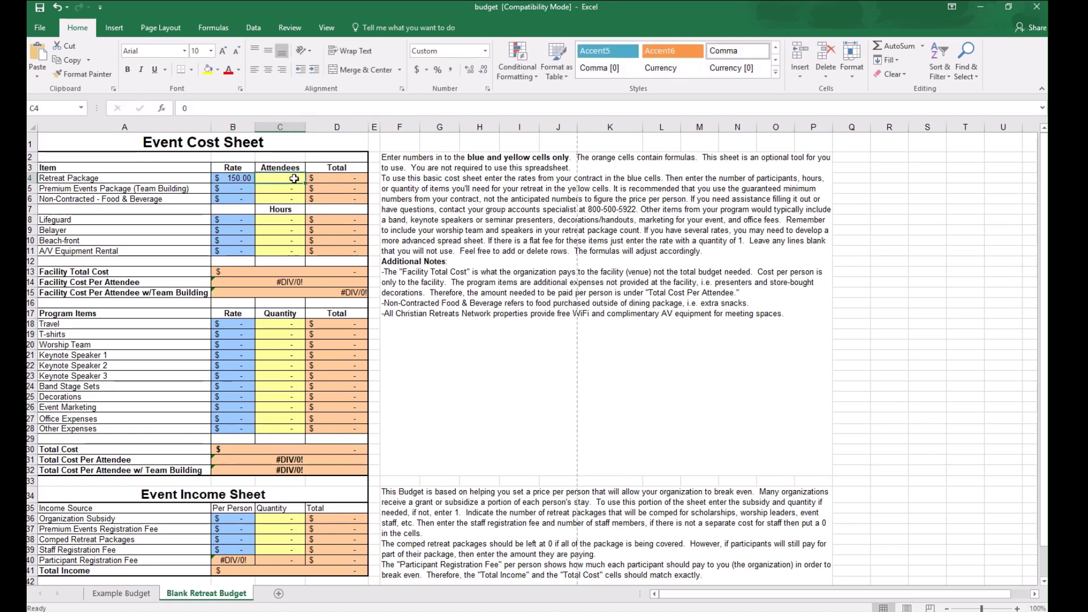
text(200)
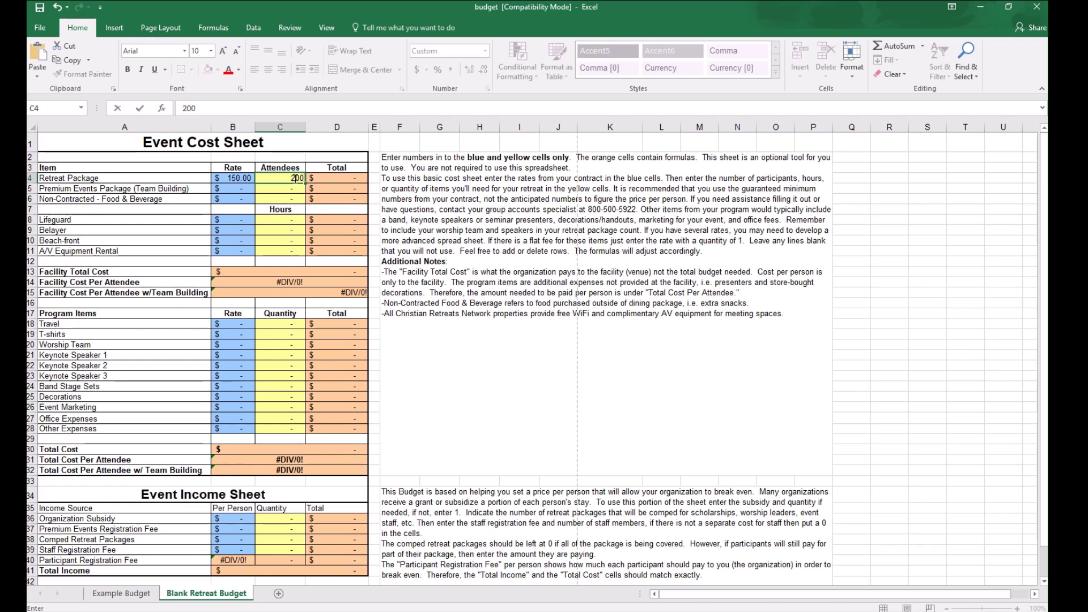
key(Return)
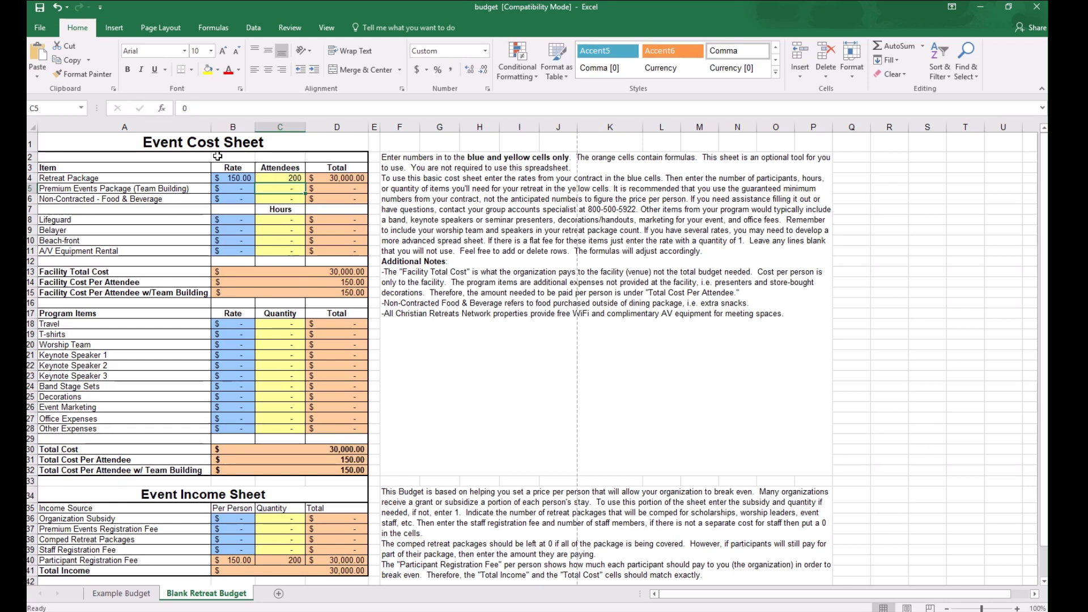
Step: Fill in the Premium Events Package (Team Building) row with a rate of 20 and 100 attendees
click(237, 189)
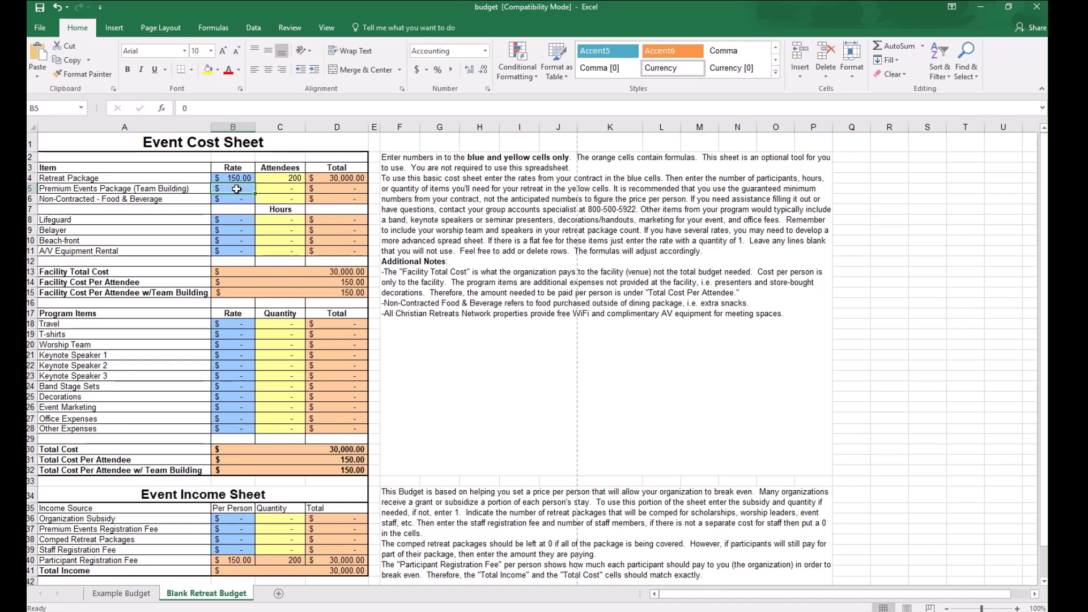
text(20)
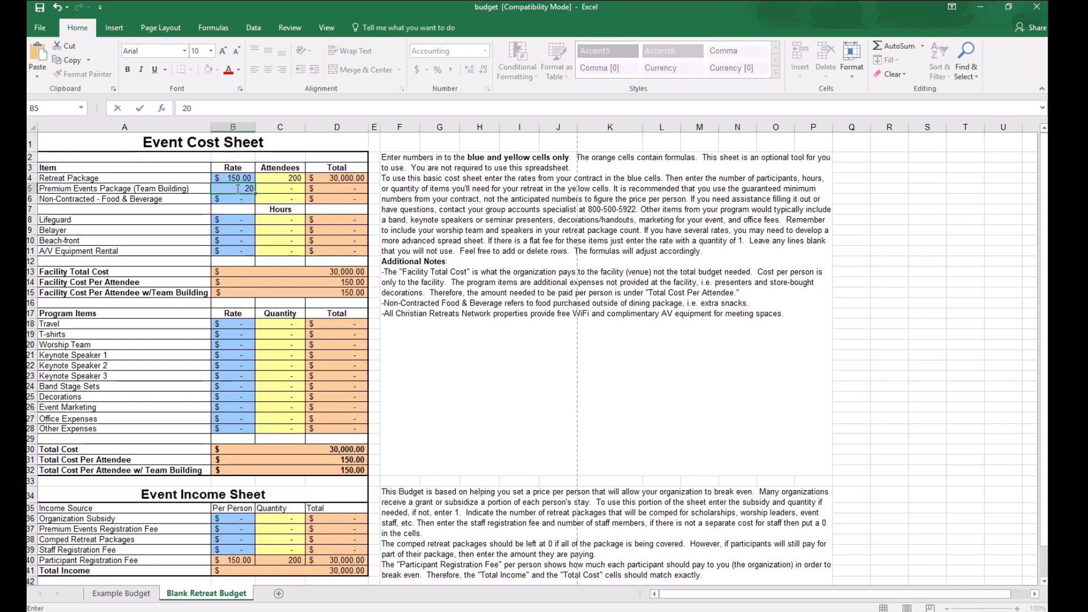
click(292, 188)
text(10)
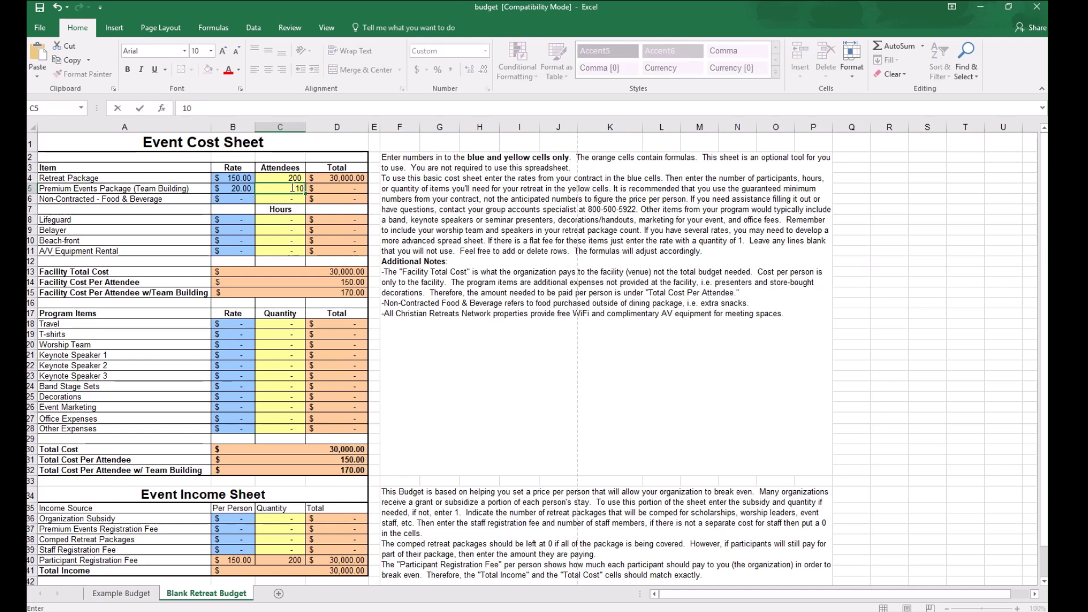
key(Return)
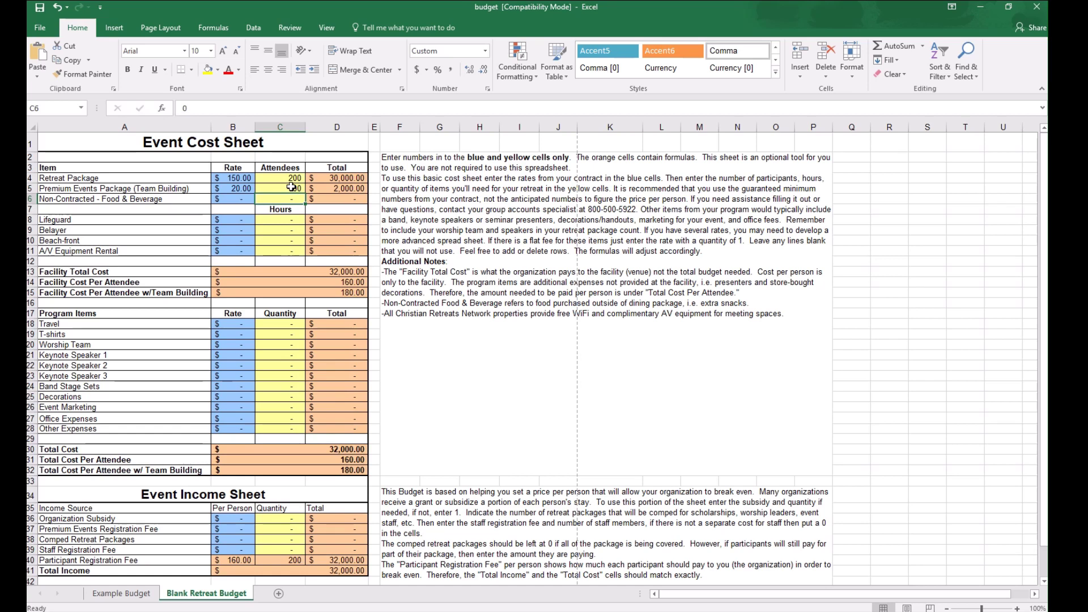
Step: Fill in the Belayer row with a rate of 30 and 2 hours
click(238, 201)
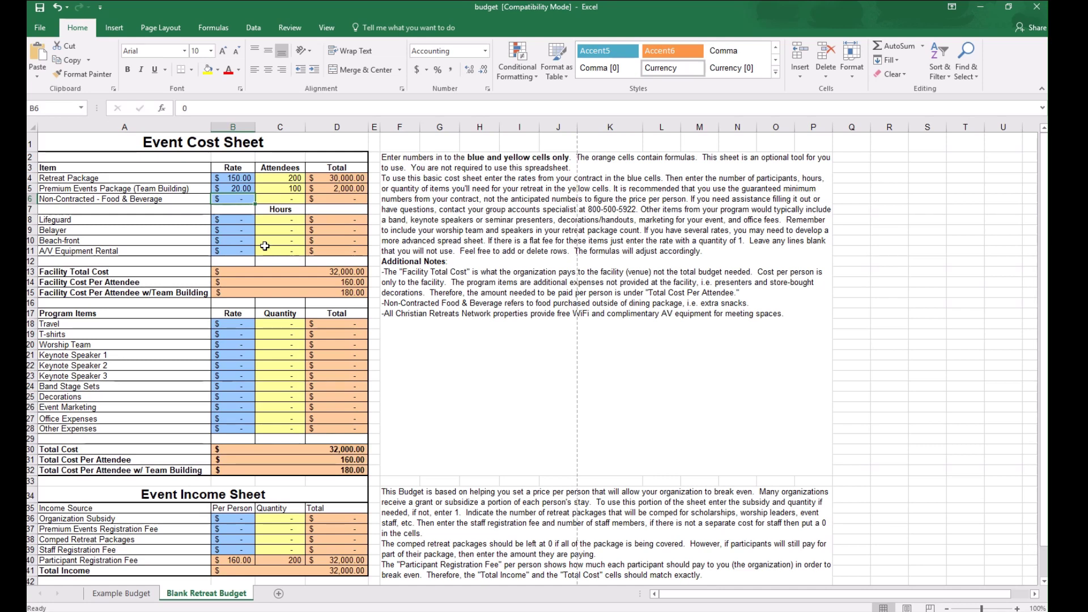
click(229, 221)
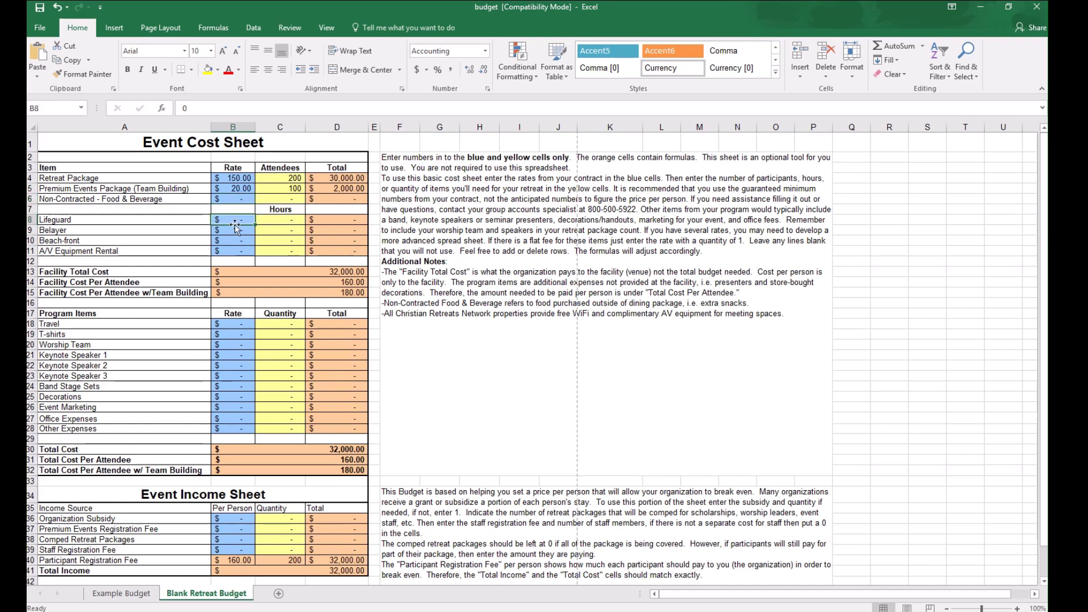
click(235, 232)
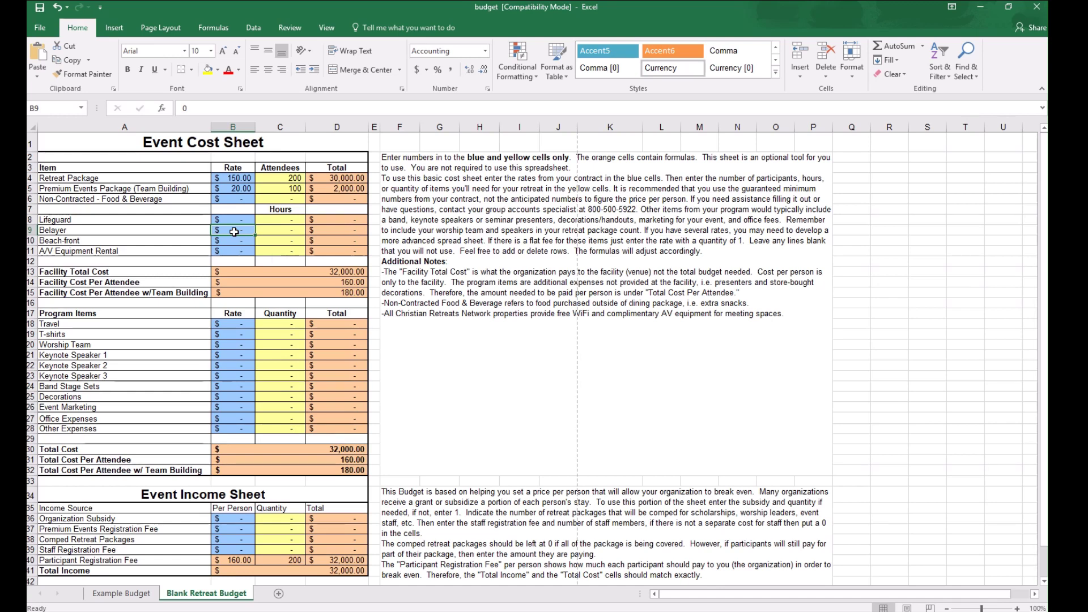
text(30)
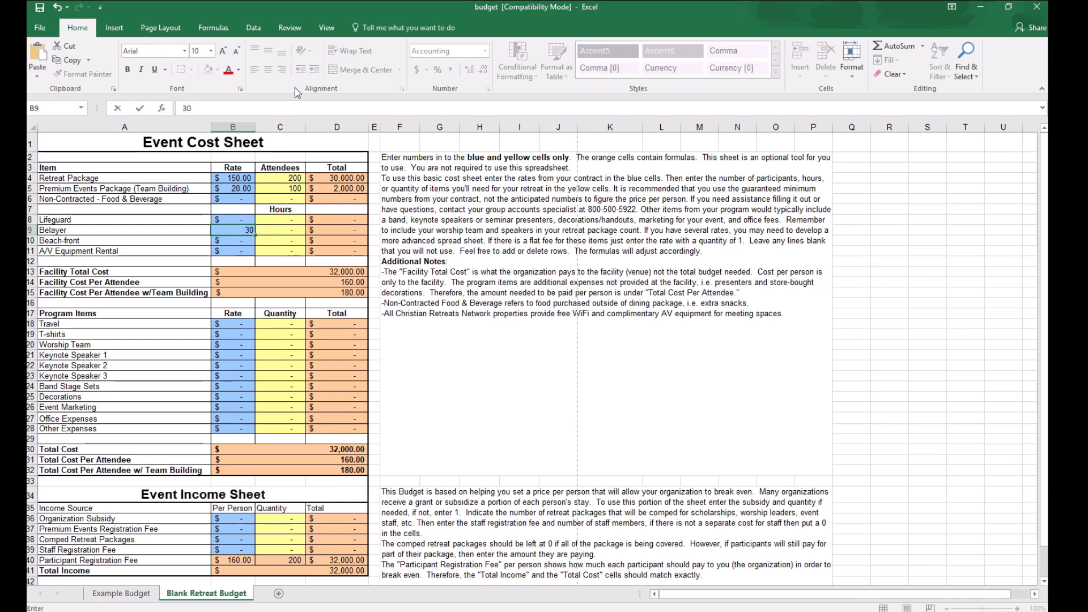
key(Tab)
text(2)
key(Return)
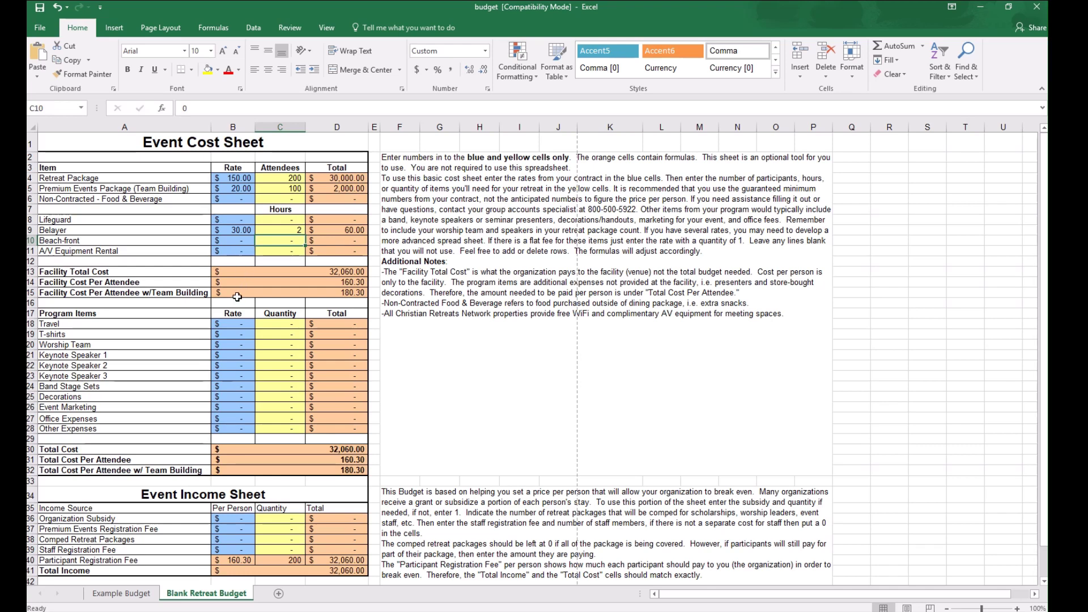
Step: Inspect the formulas behind Facility Total Cost and the facility cost per attendee with team building
click(245, 275)
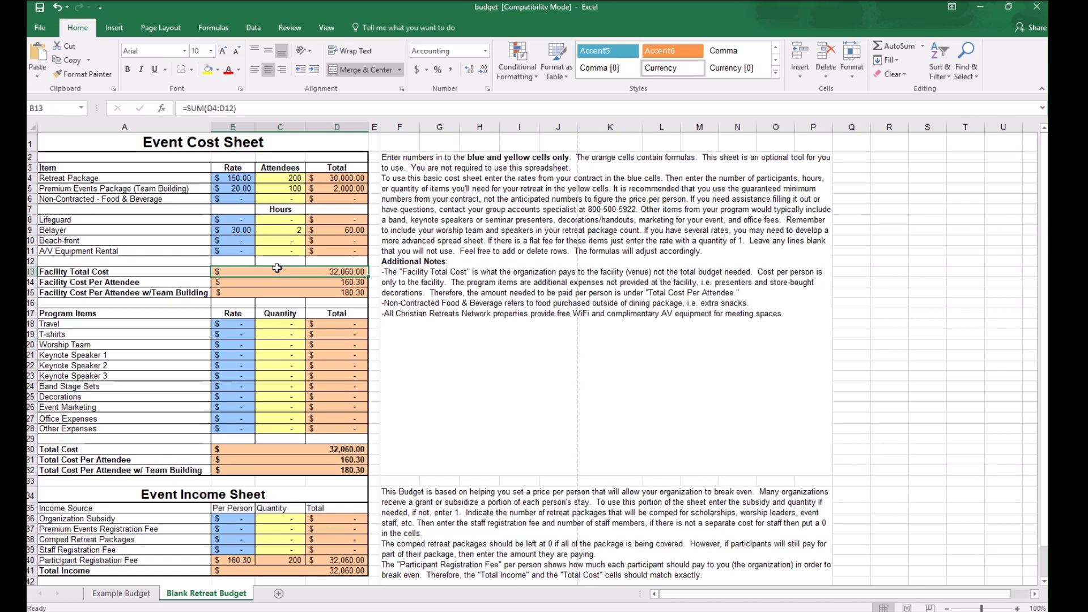
click(306, 283)
click(306, 289)
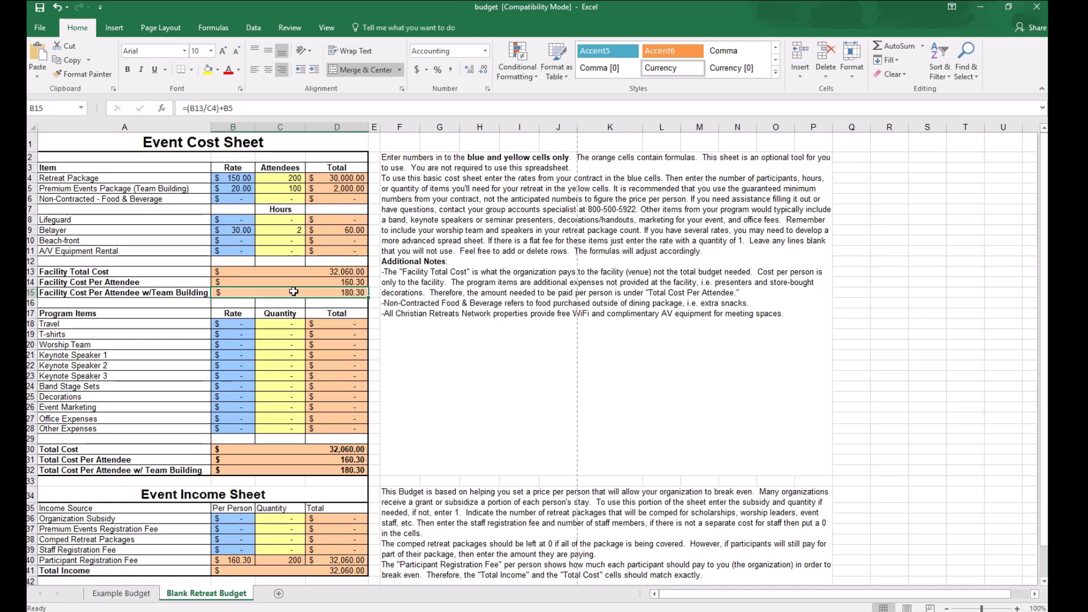
Step: In the Program Items section, set the T-shirts rate to 10 and the quantity to 200
click(142, 315)
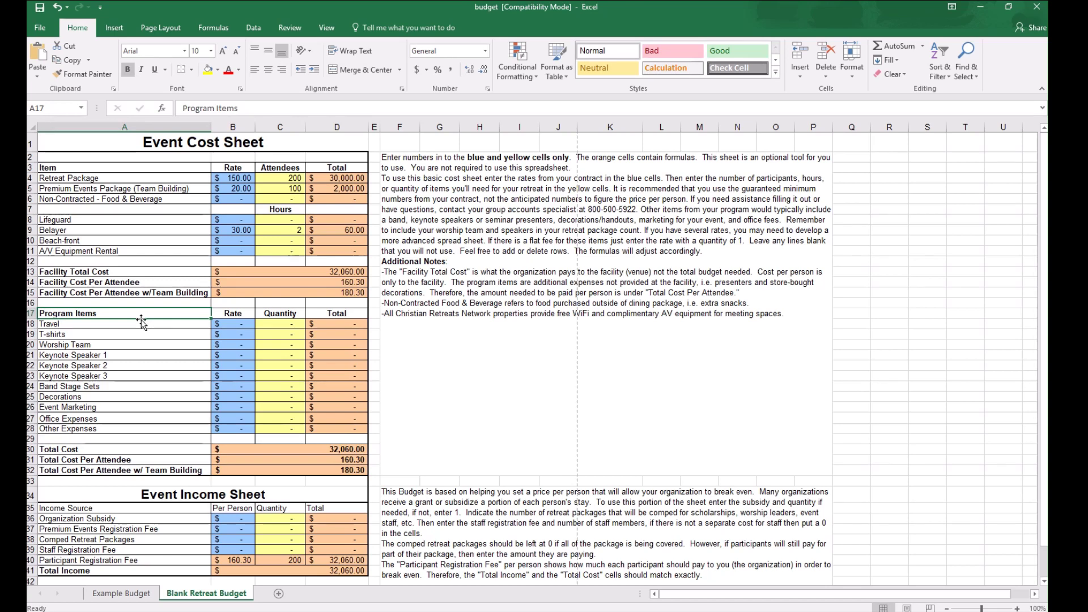
click(222, 325)
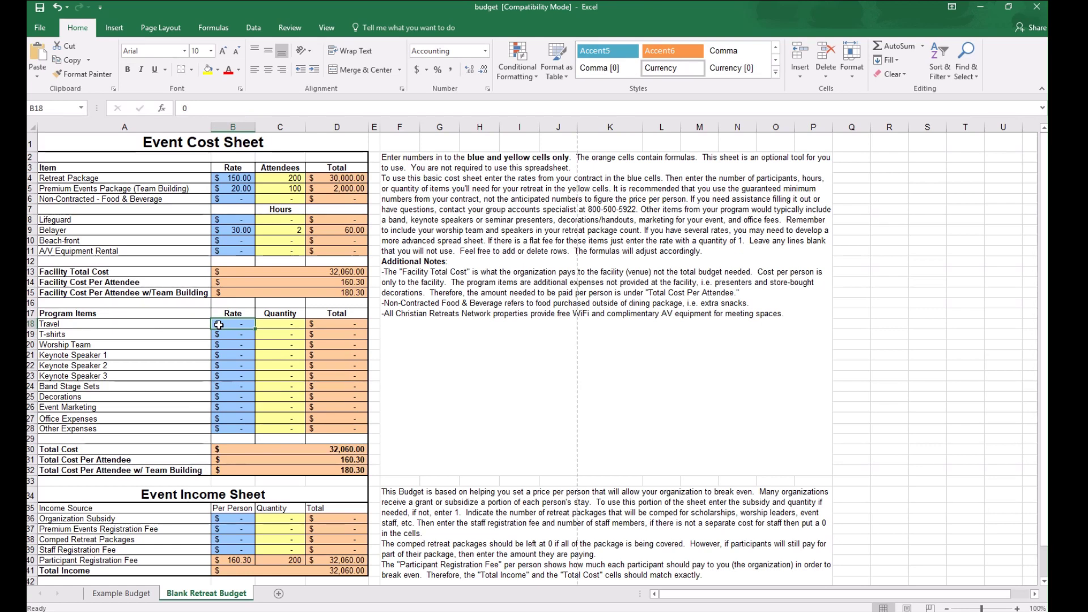
click(225, 337)
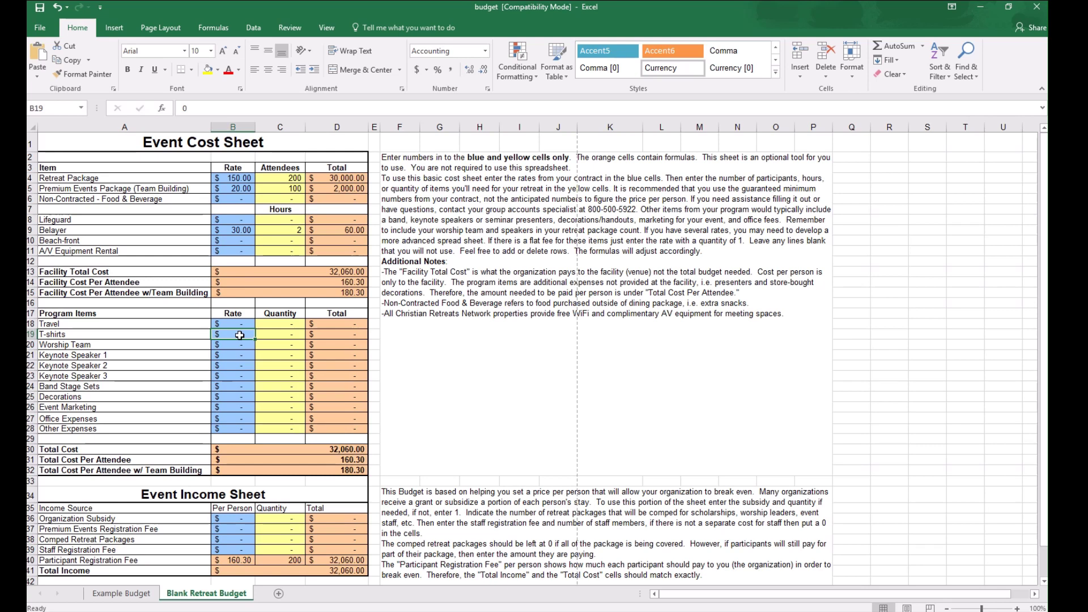
text(10)
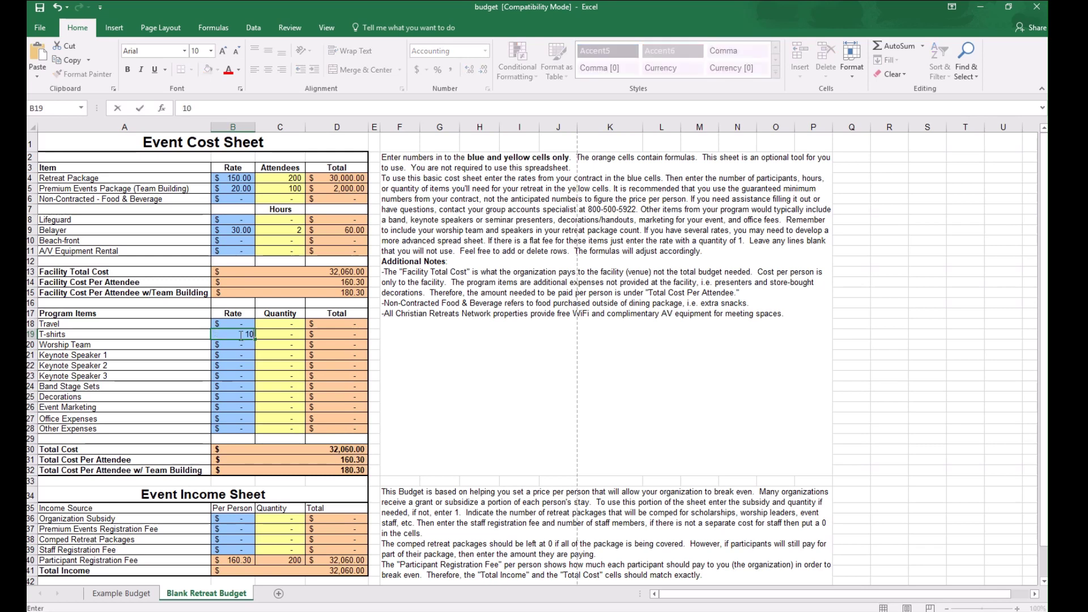
key(Return)
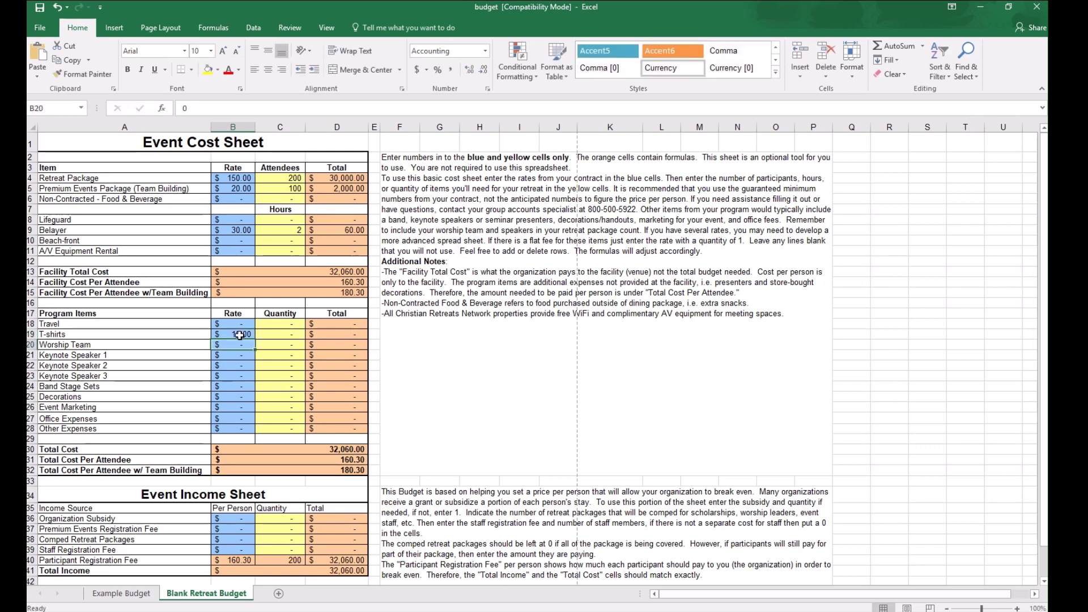
click(290, 334)
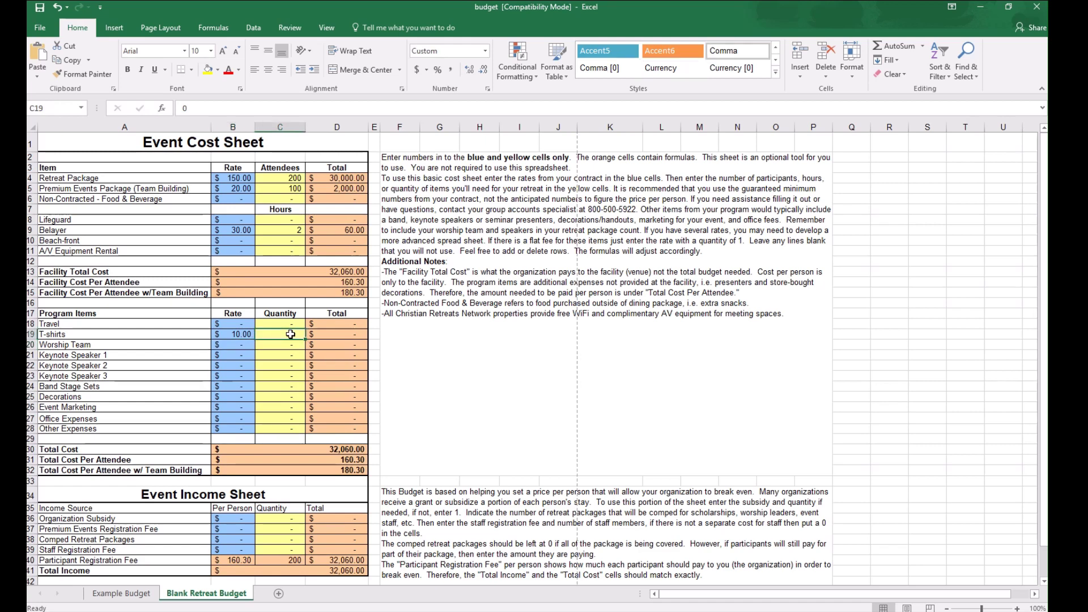
text(200)
key(Return)
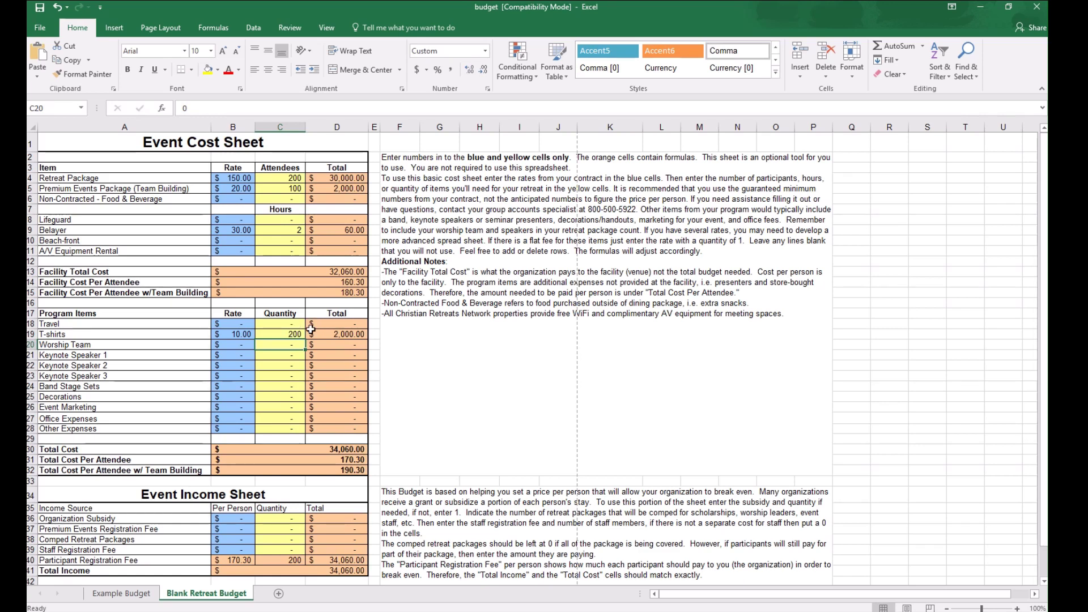
Step: Fill in the Worship Team row with a rate of 1000 and a quantity of 1
click(233, 347)
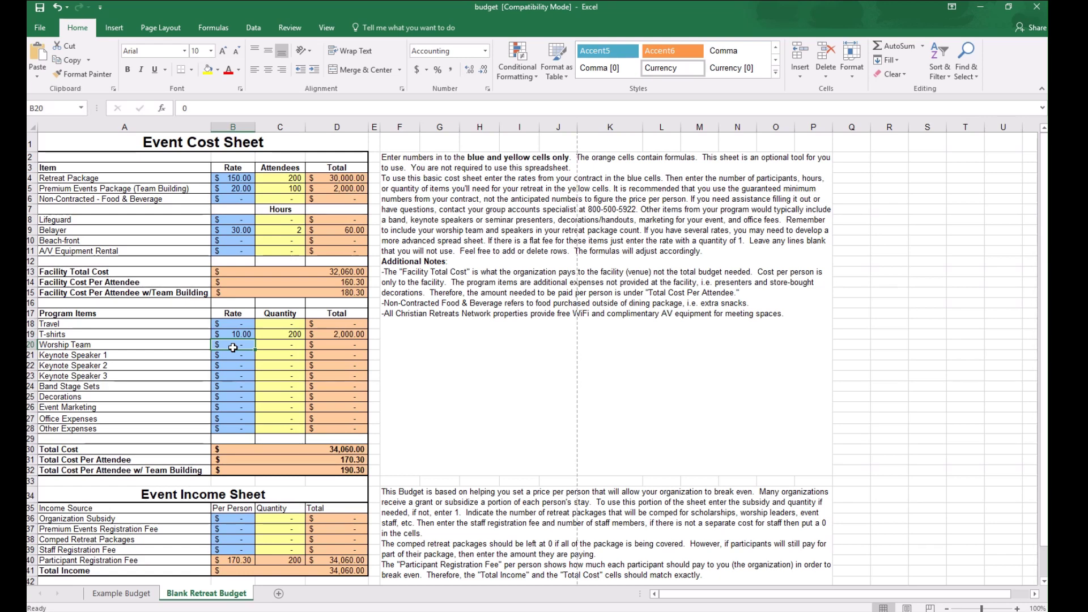
text(1000)
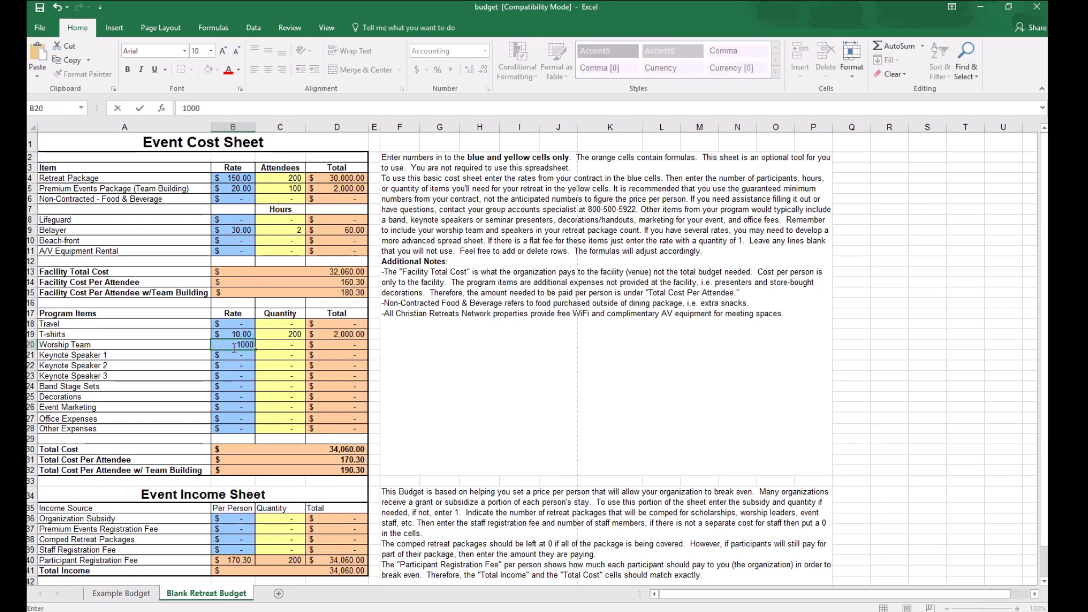
click(278, 344)
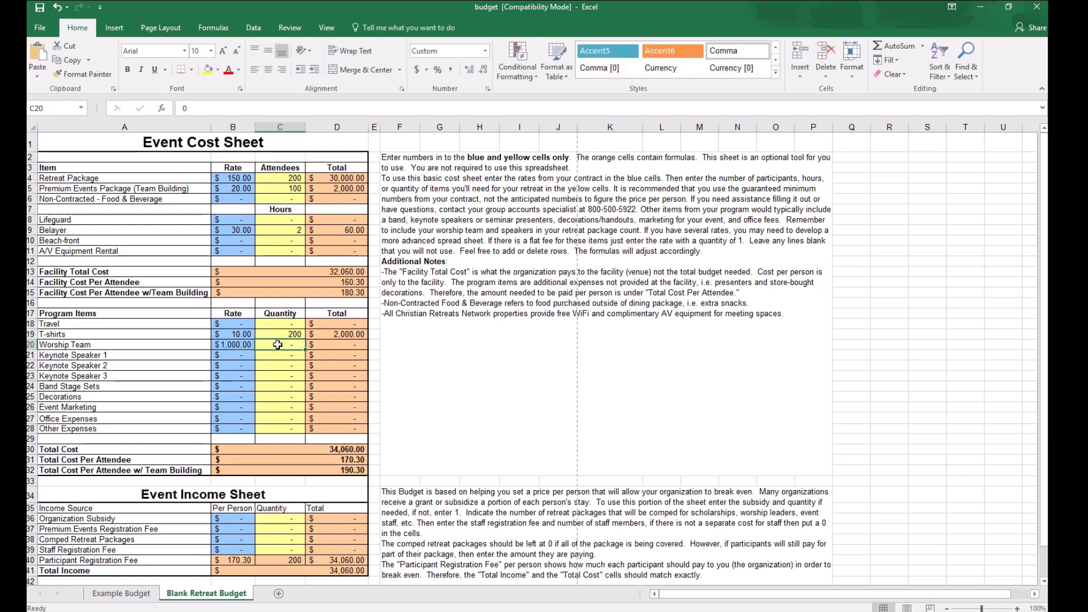
text(1)
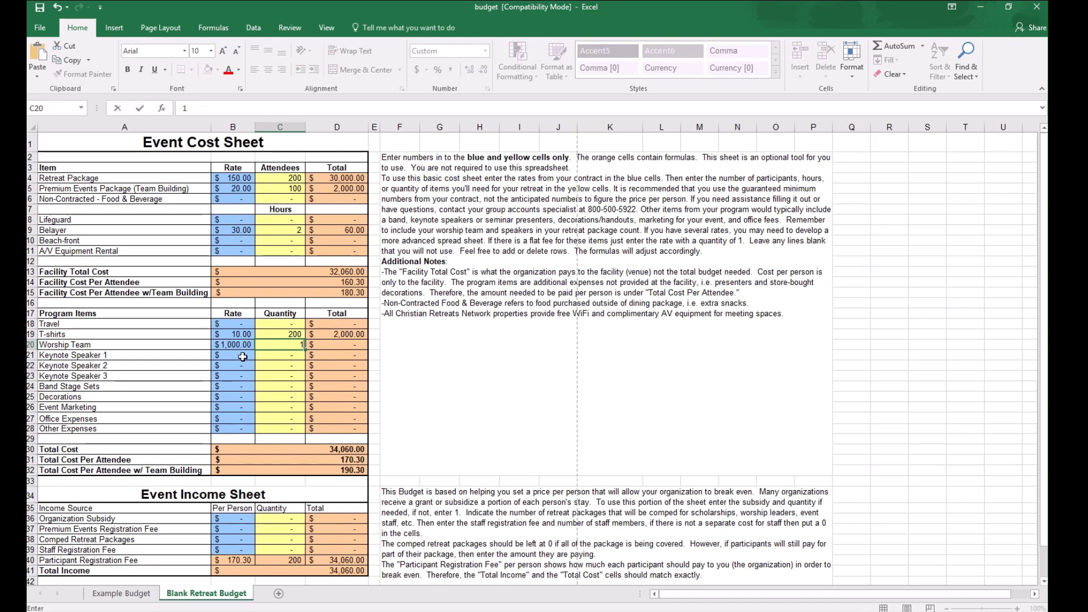
Step: Fill in the Keynote Speaker 1 row with a rate of 300 and a quantity of 1
click(241, 357)
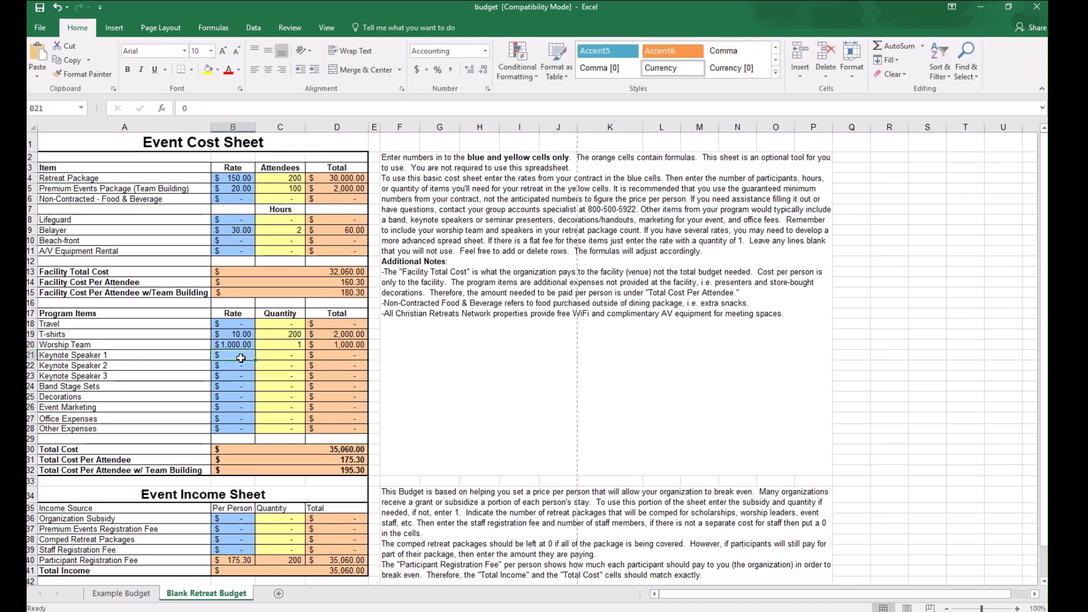
text(300)
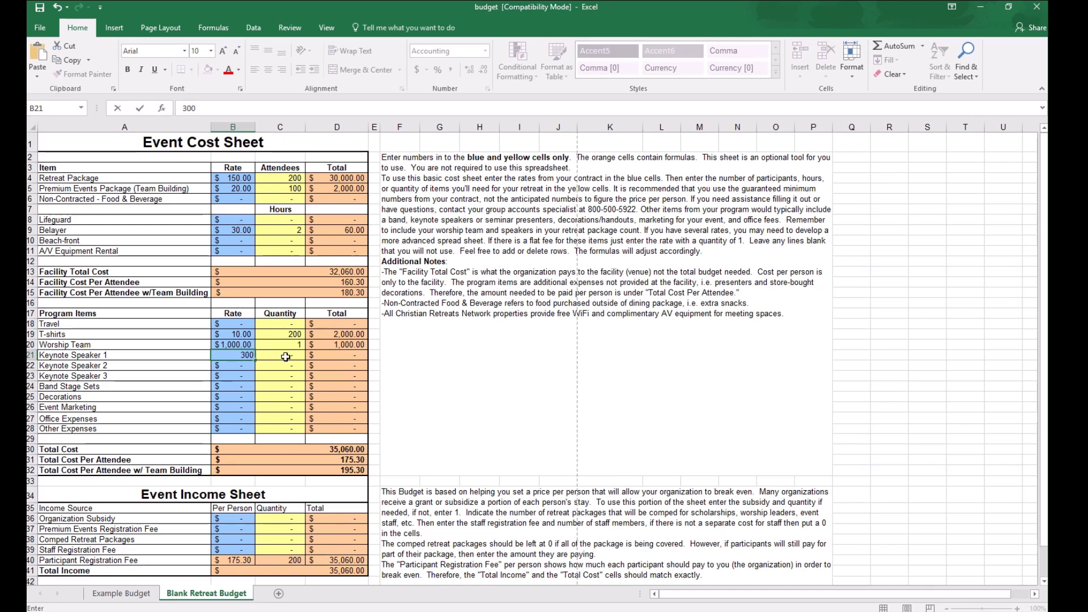
click(283, 356)
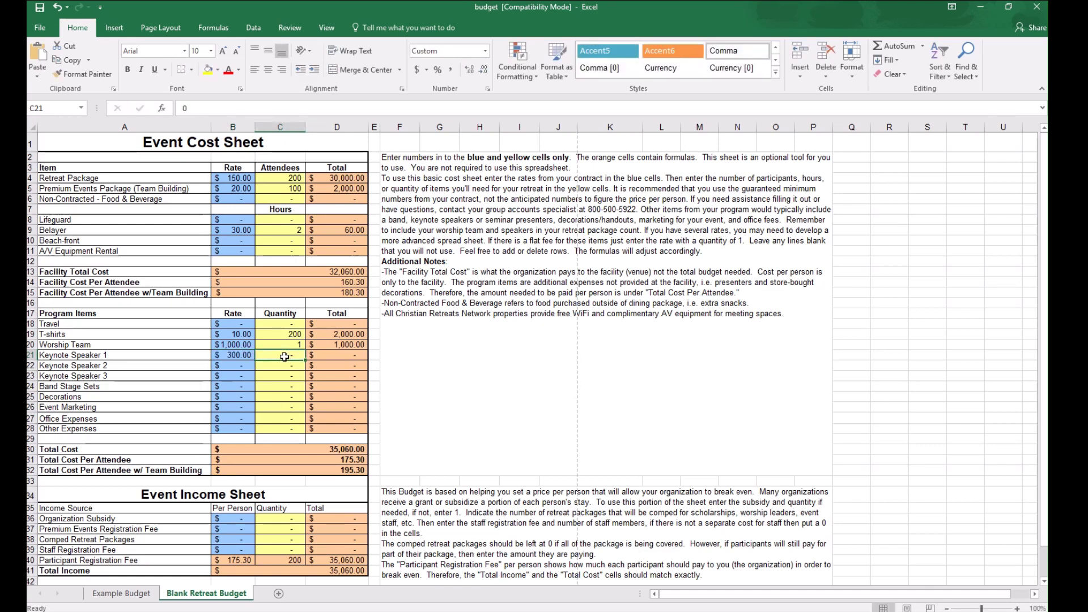
text(1)
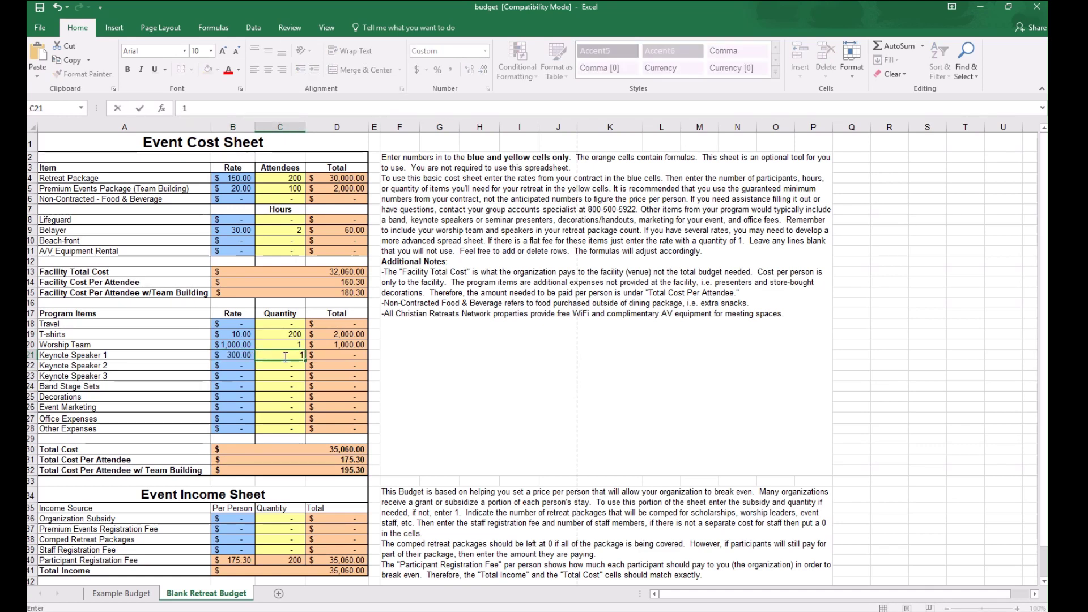
key(Return)
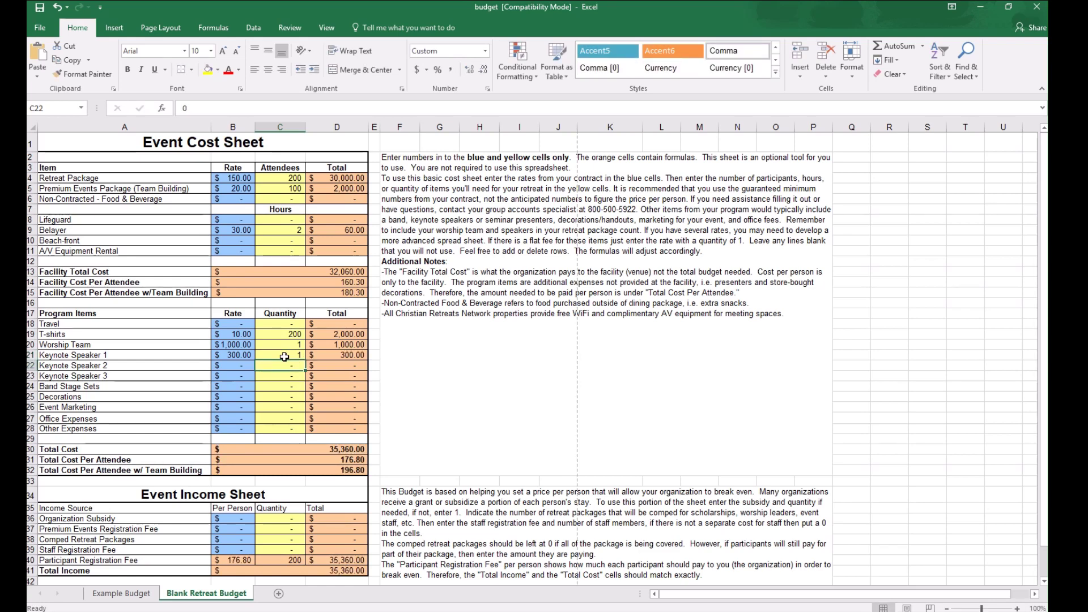
Step: Fill in the Decorations row with a rate of 100 and a quantity of 1
click(249, 397)
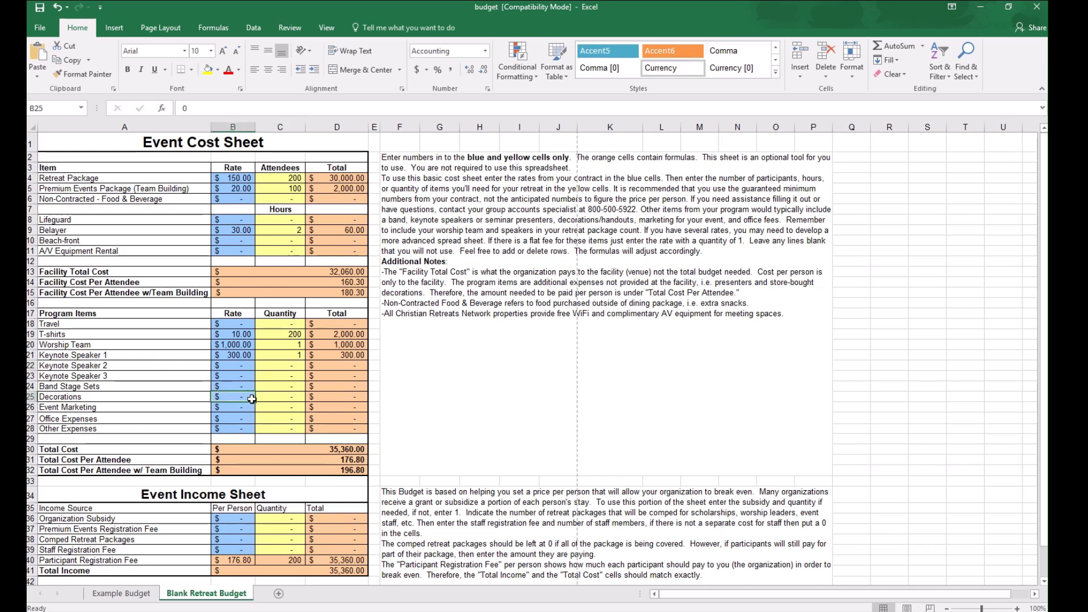
text(100)
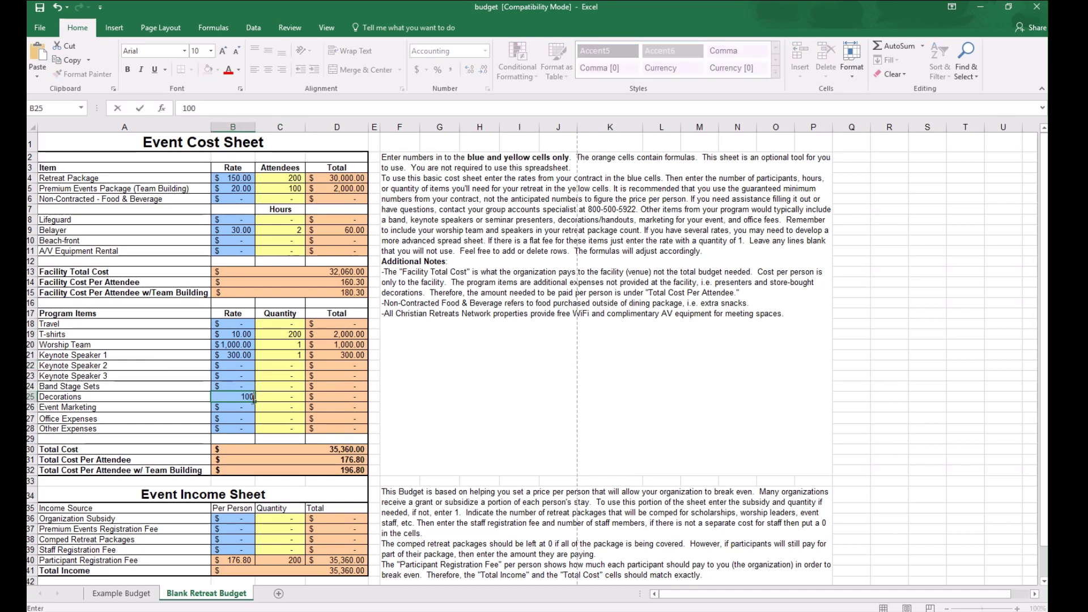
click(288, 400)
text(1)
key(Return)
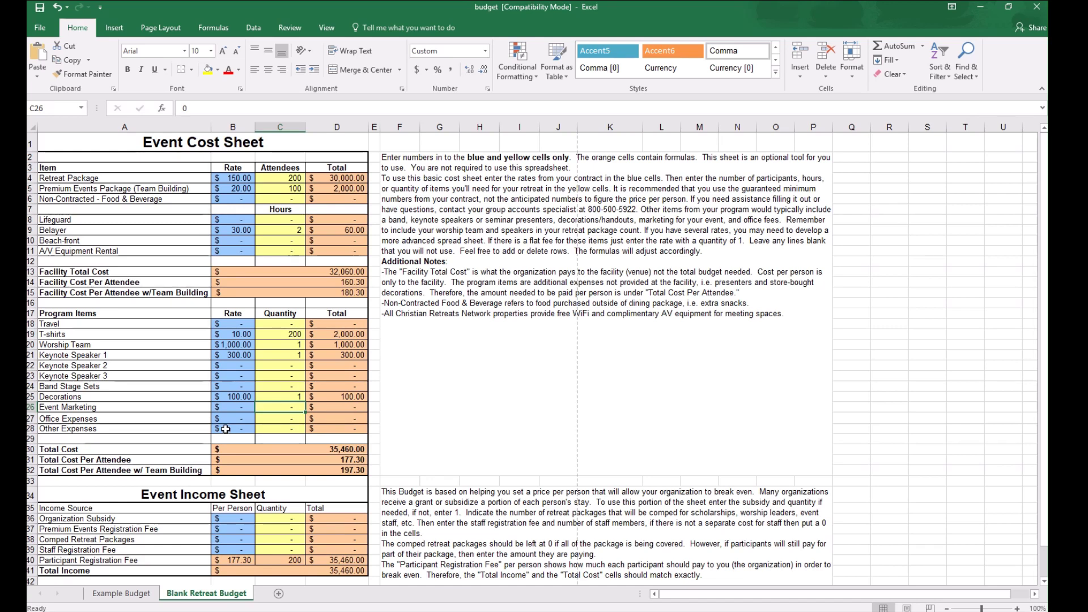
Step: Set the Event Marketing rate to 75 and its quantity to 1
click(236, 409)
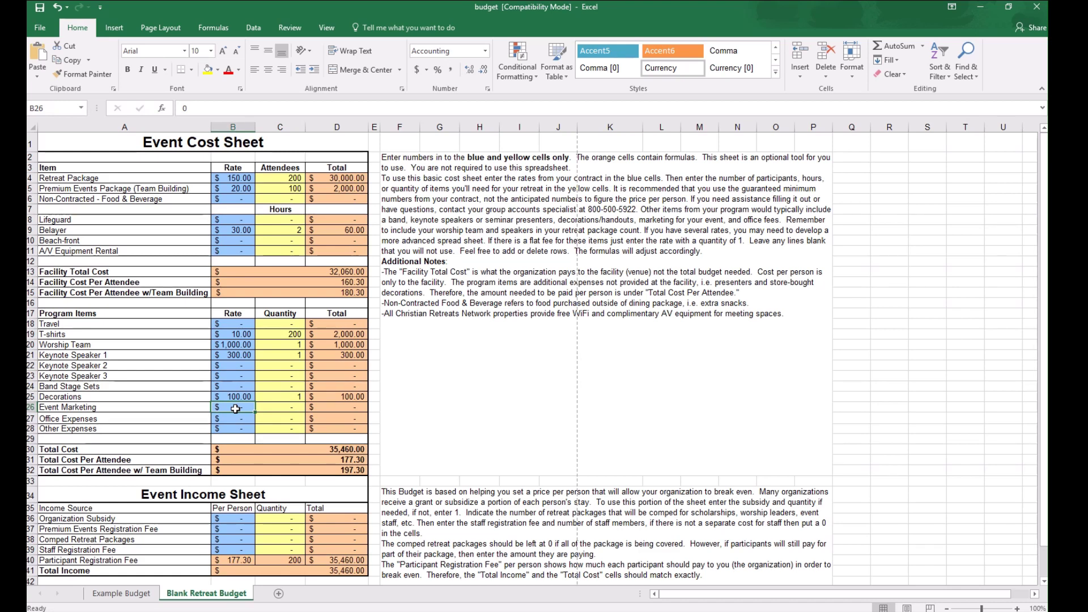
text(75)
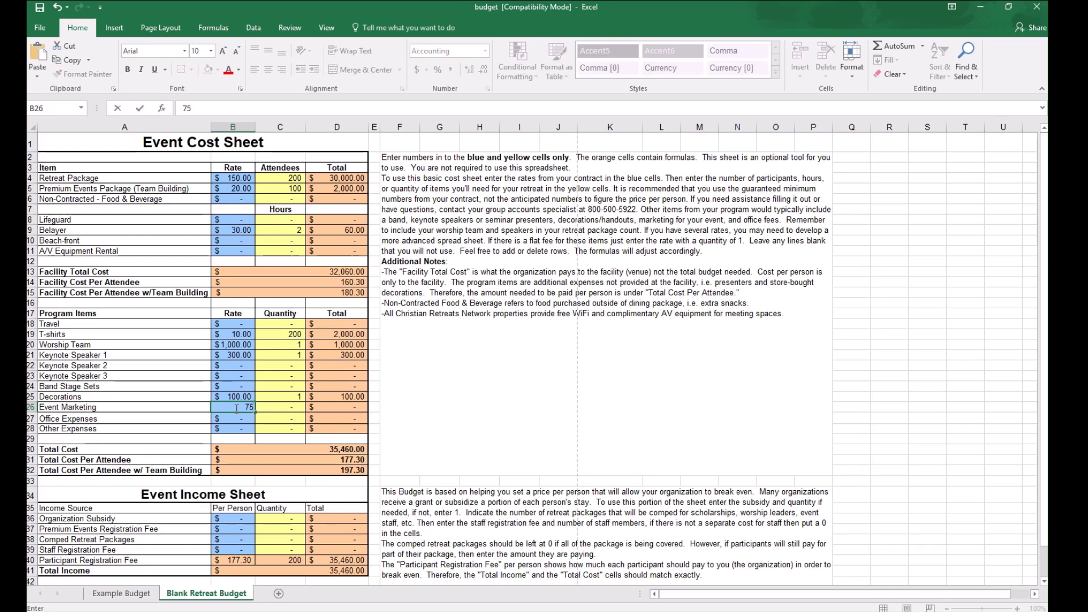
click(291, 408)
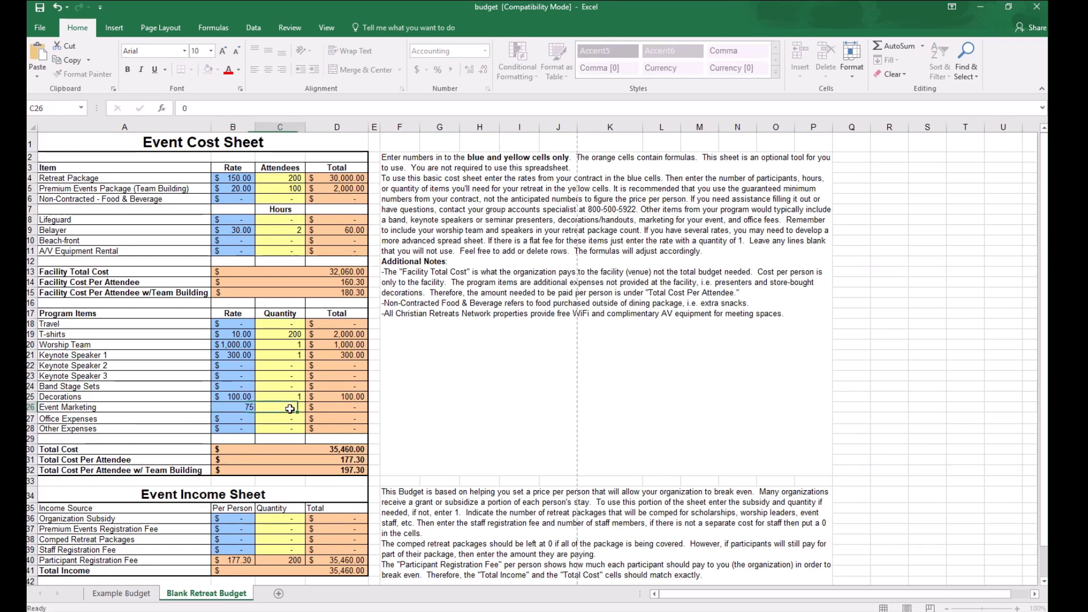
text(1)
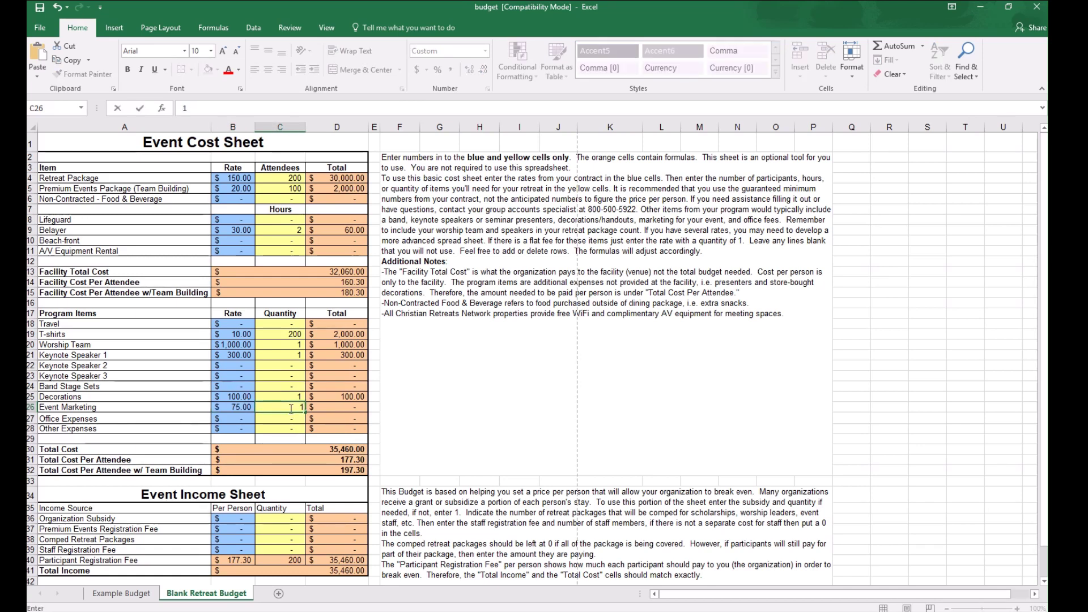
key(Return)
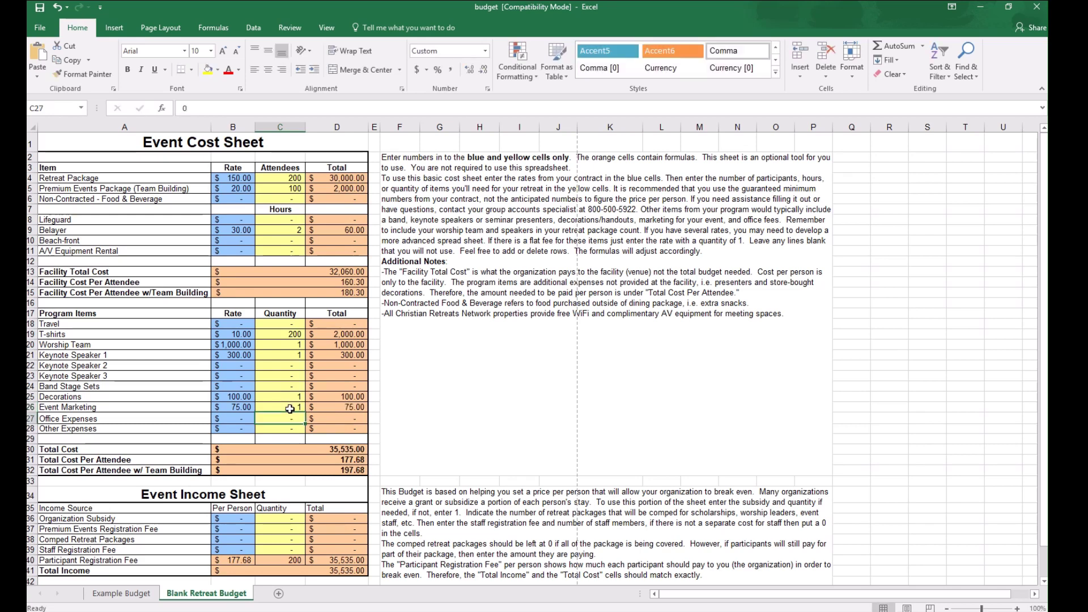
Step: Review the program item labels from Keynote Speaker 2 to Decorations and the formulas behind Total Cost and the total per attendee with team building
click(87, 367)
click(88, 378)
click(88, 387)
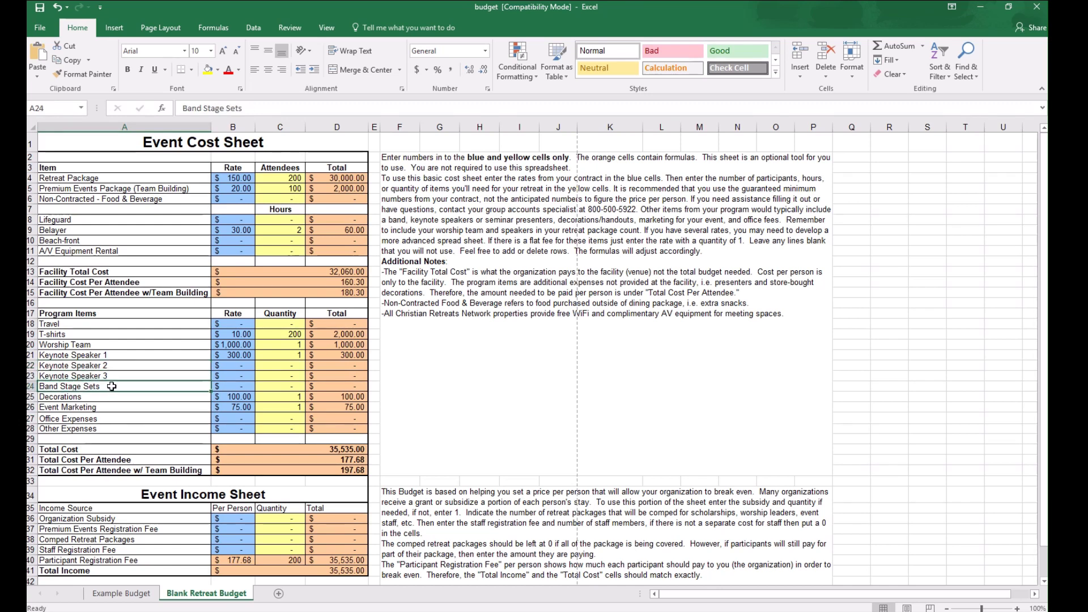
click(78, 376)
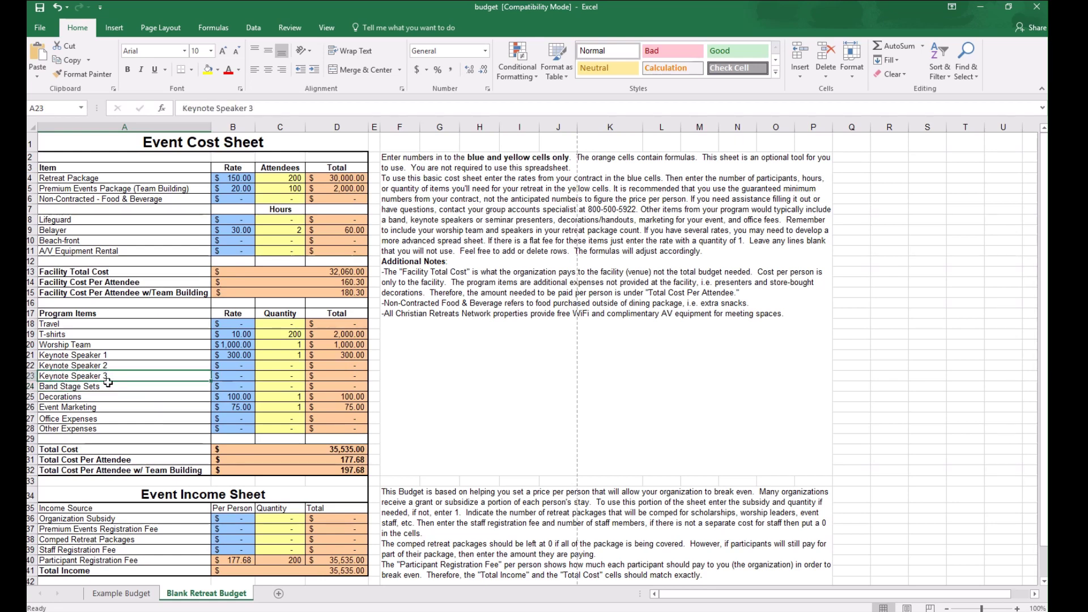
click(68, 399)
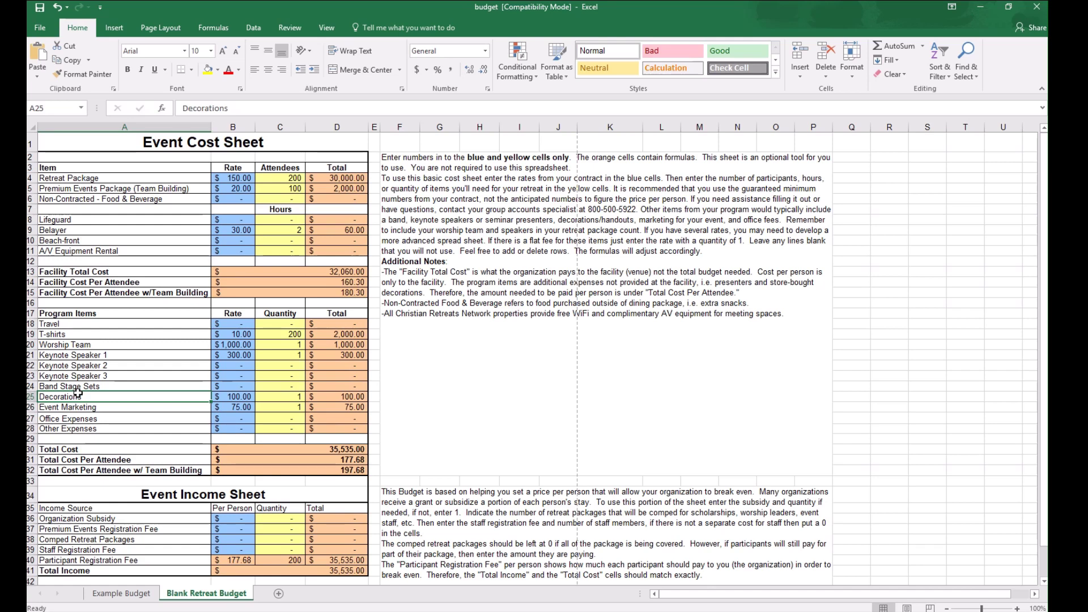
click(280, 450)
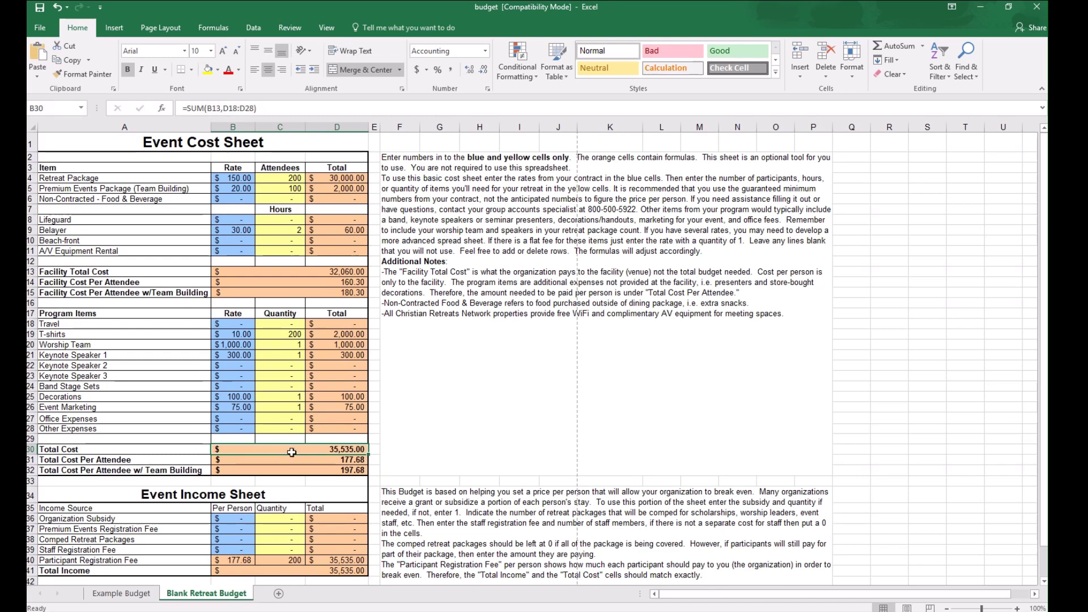
click(309, 471)
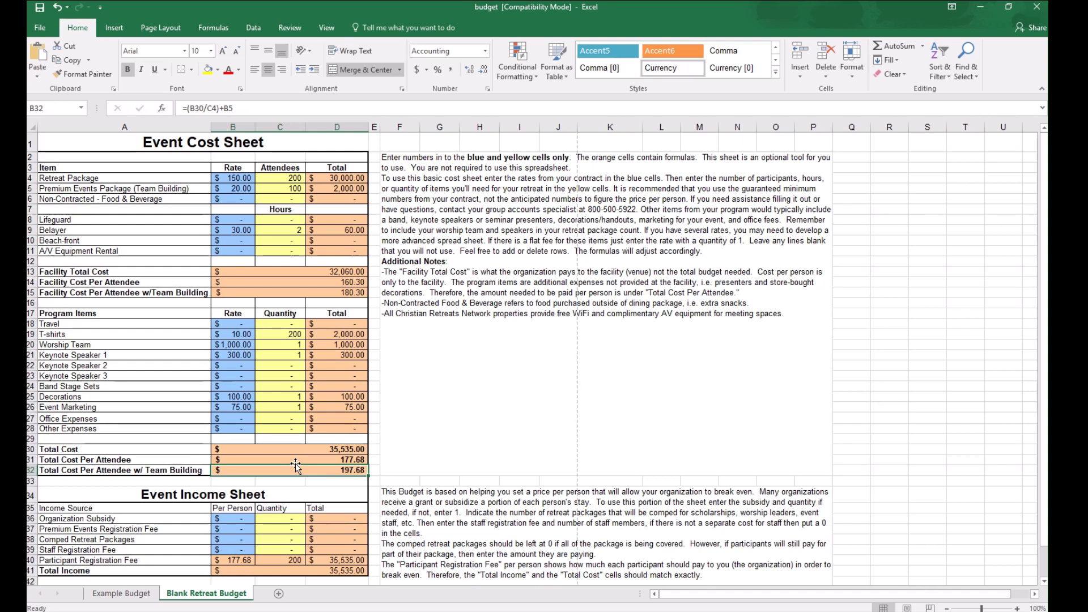
Step: In the Event Income Sheet, enter an Organization Subsidy of 1000 with a quantity of 1
click(236, 496)
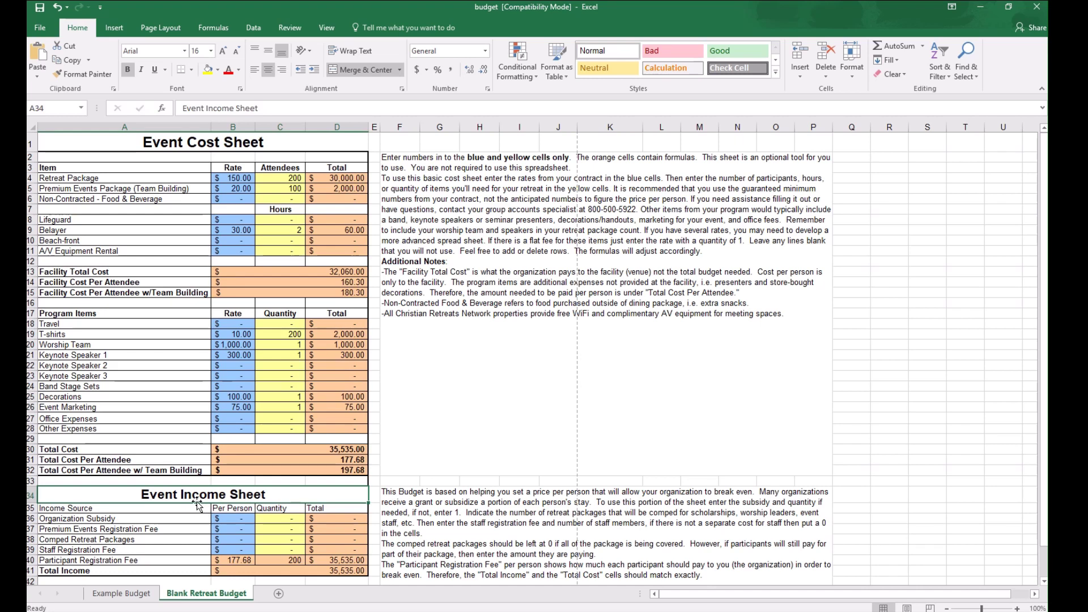
click(229, 519)
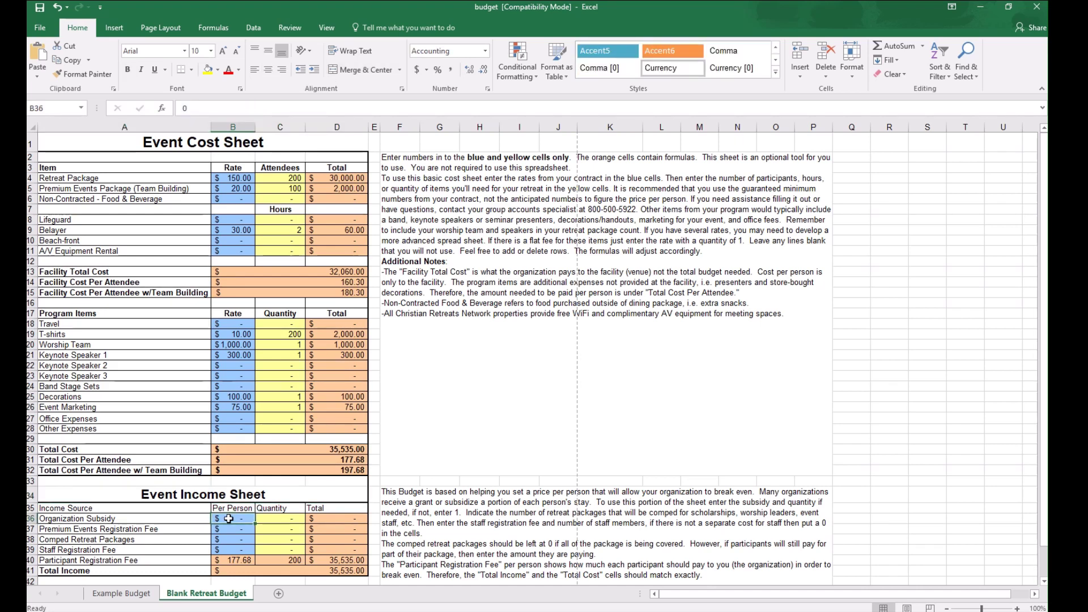
text(1000)
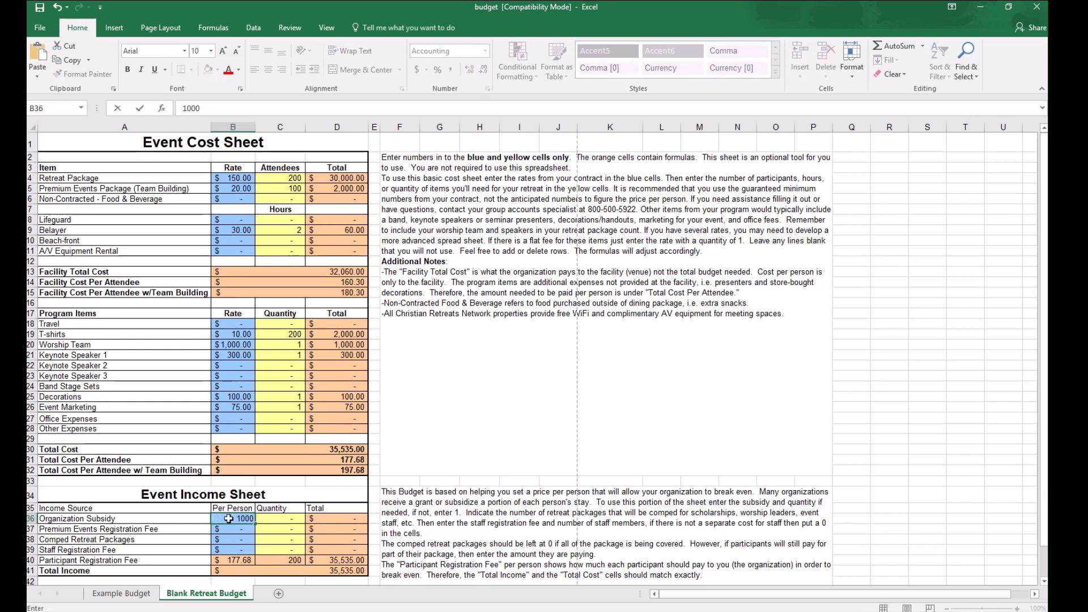
key(Tab)
text(1)
key(Return)
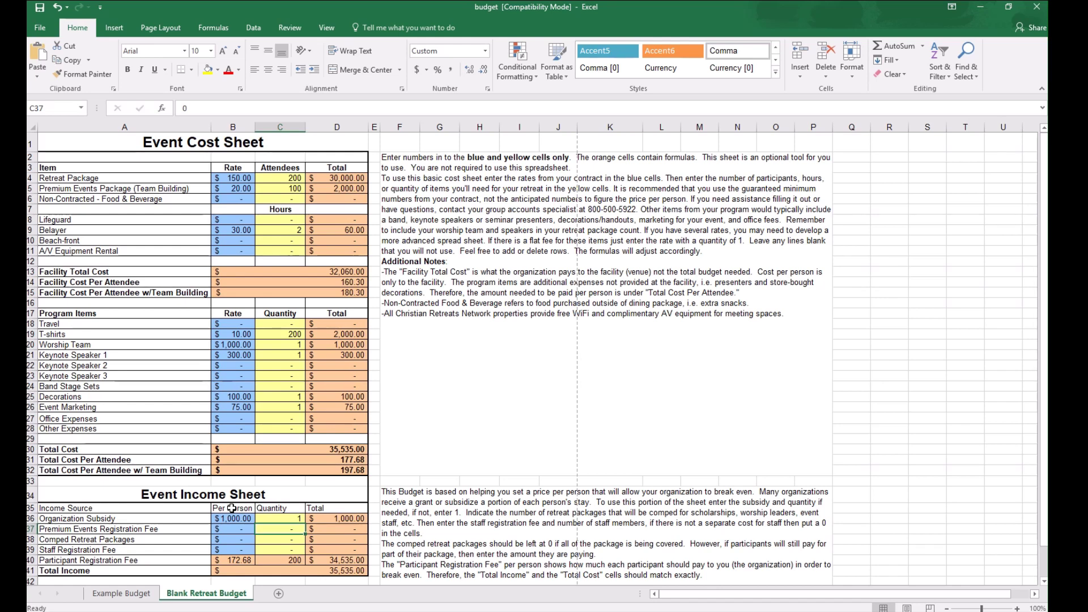
Step: Fill in the Comped Retreat Packages row with 88 per person and a quantity of 10
click(242, 529)
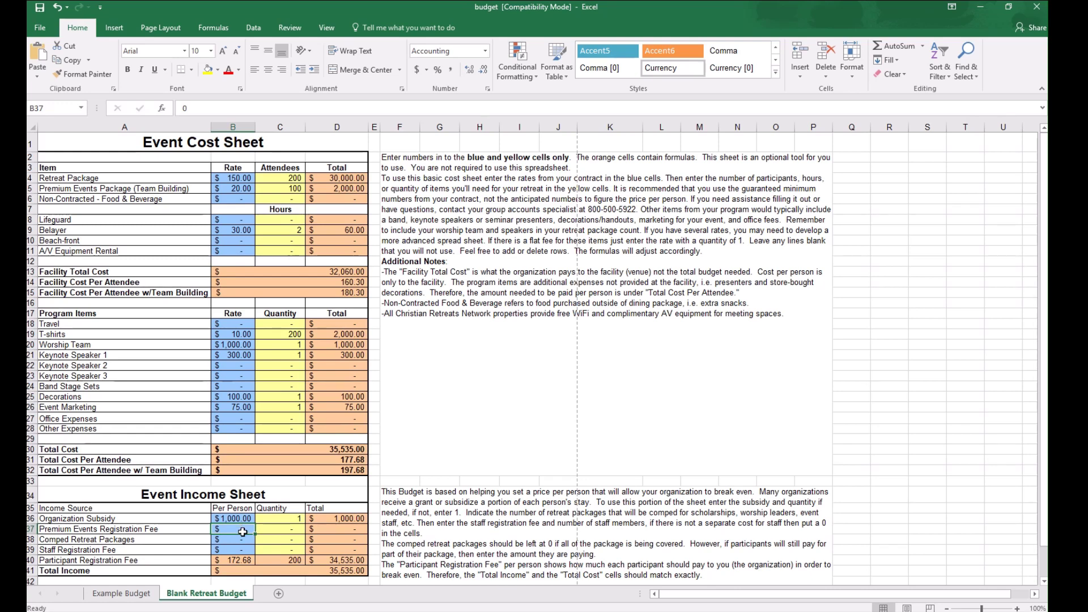
click(246, 539)
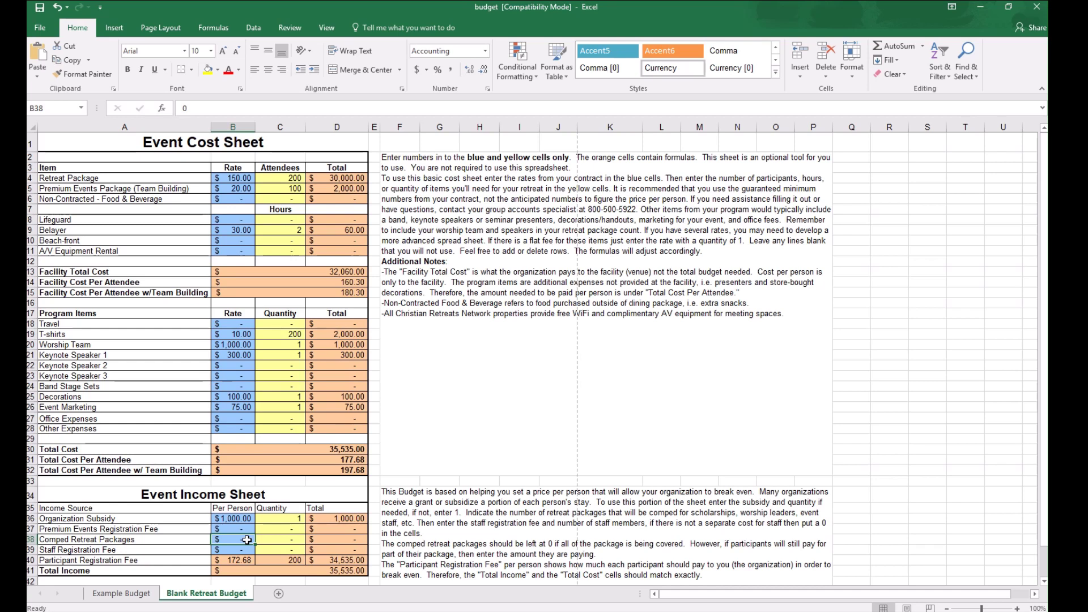
click(297, 461)
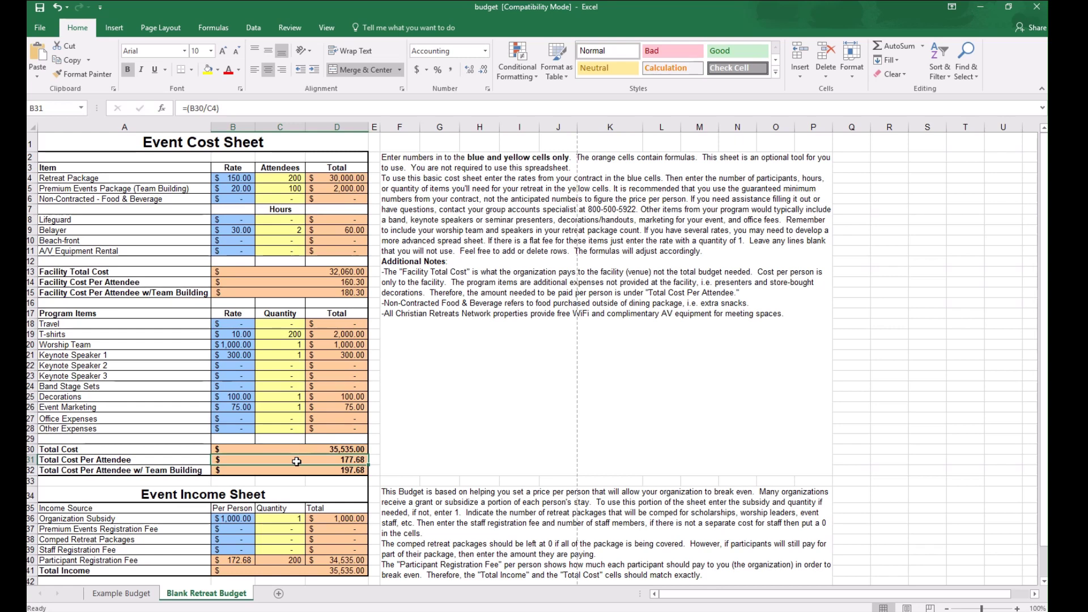
click(242, 542)
text(88)
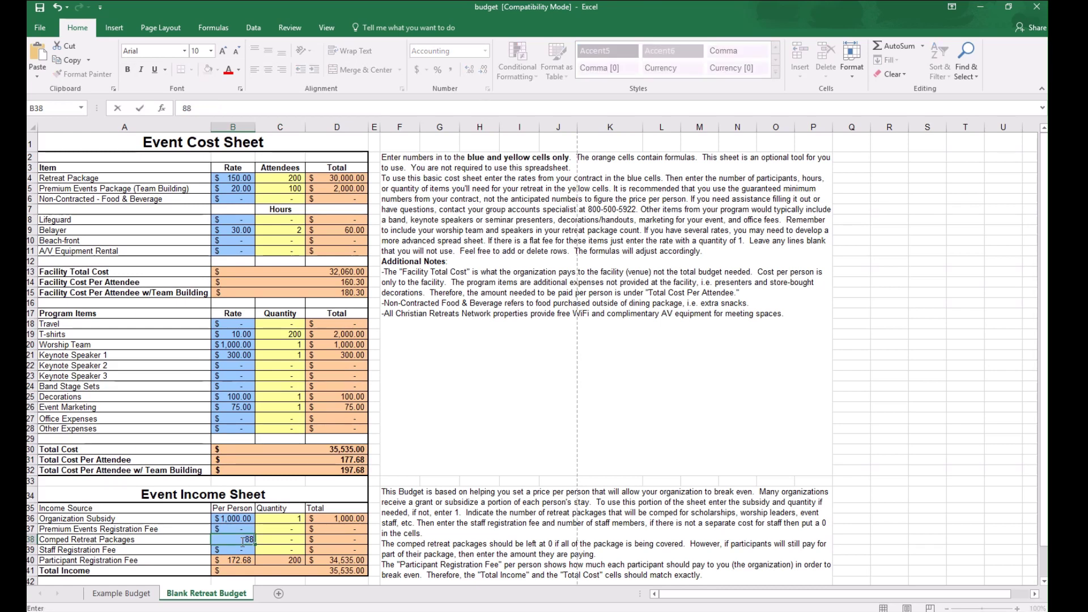
click(297, 541)
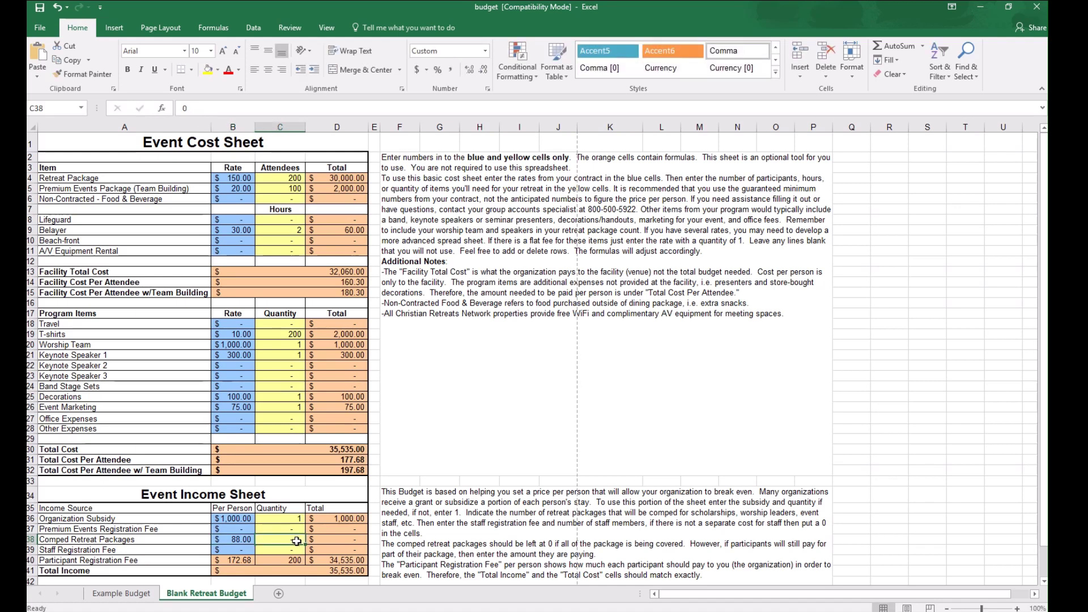
text(10)
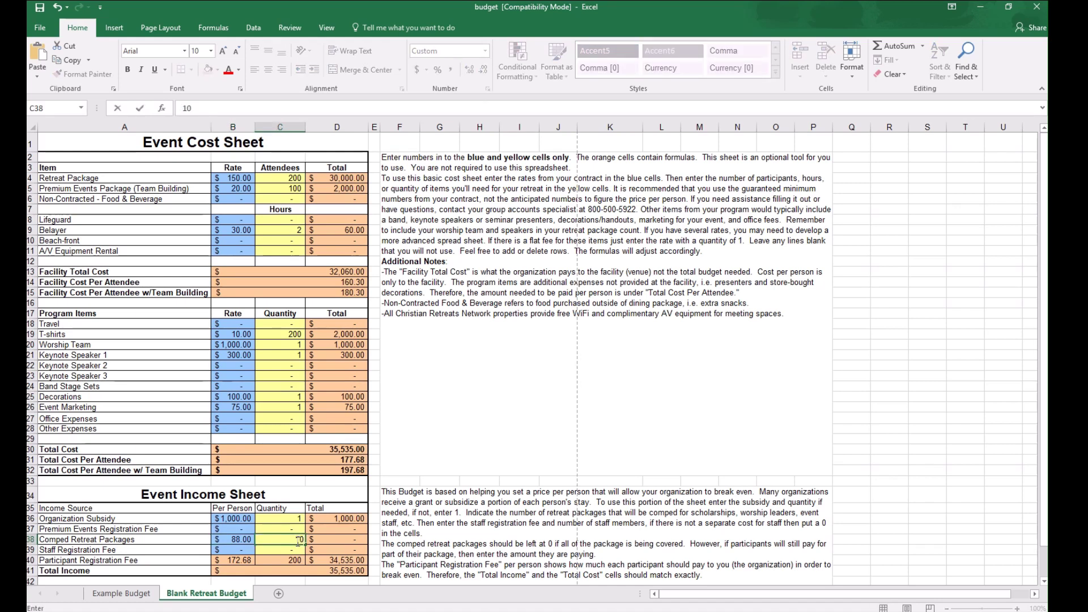
key(Return)
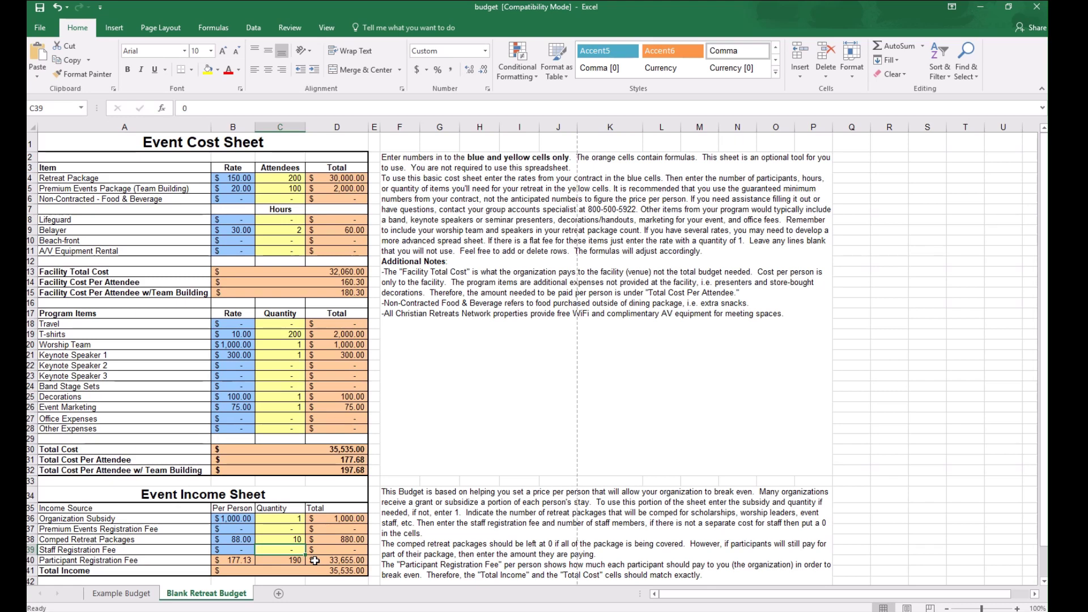
Step: Inspect the per-person Participant Registration Fee formula and compare Total Income with Total Cost
click(245, 560)
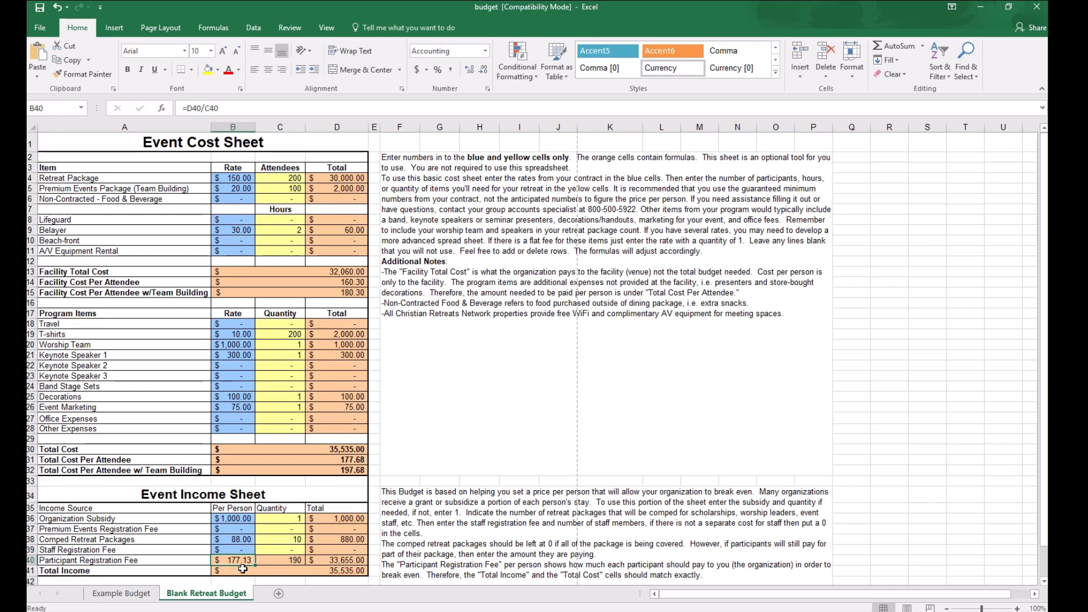
click(299, 570)
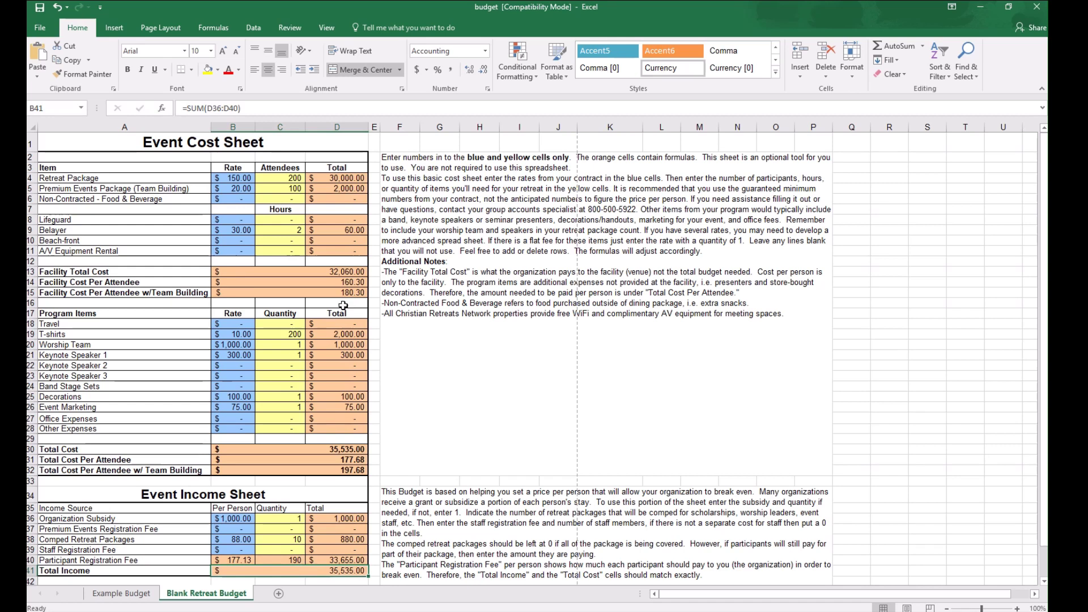
click(331, 451)
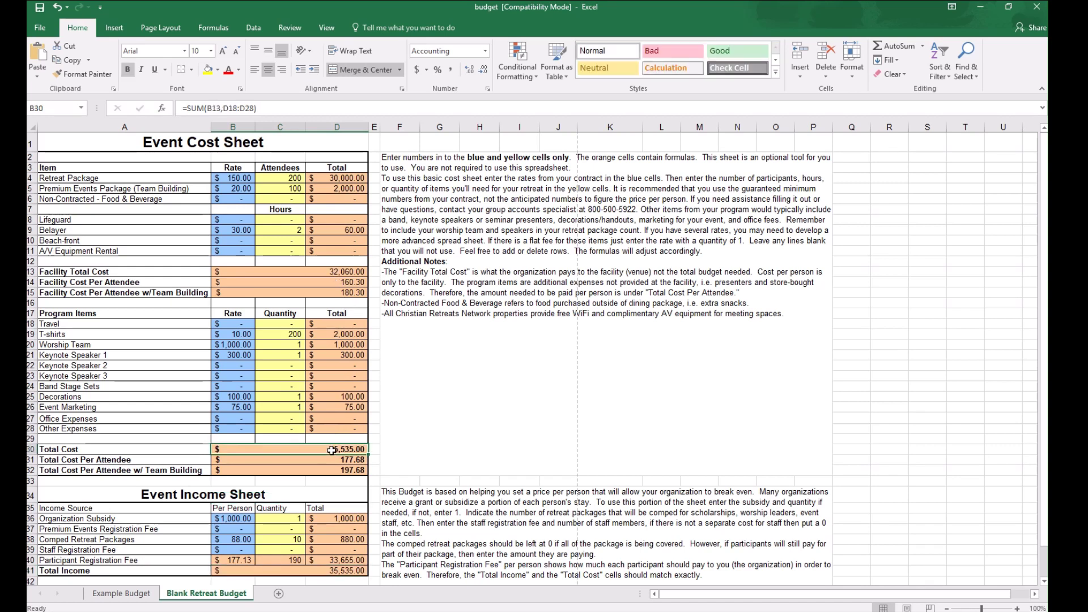